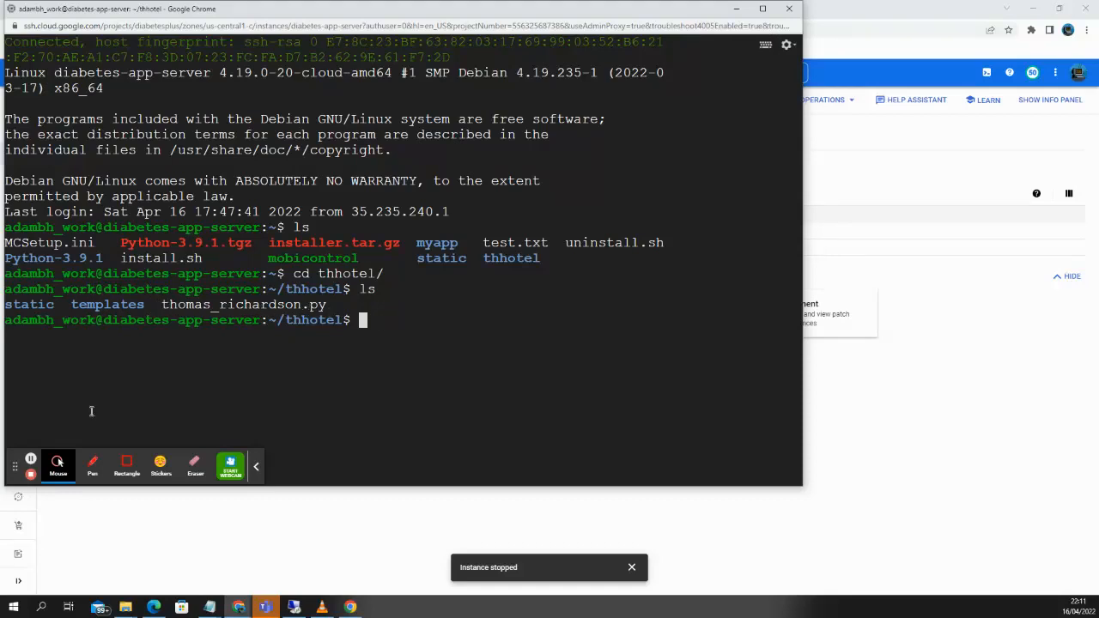
type("python3 thoma")
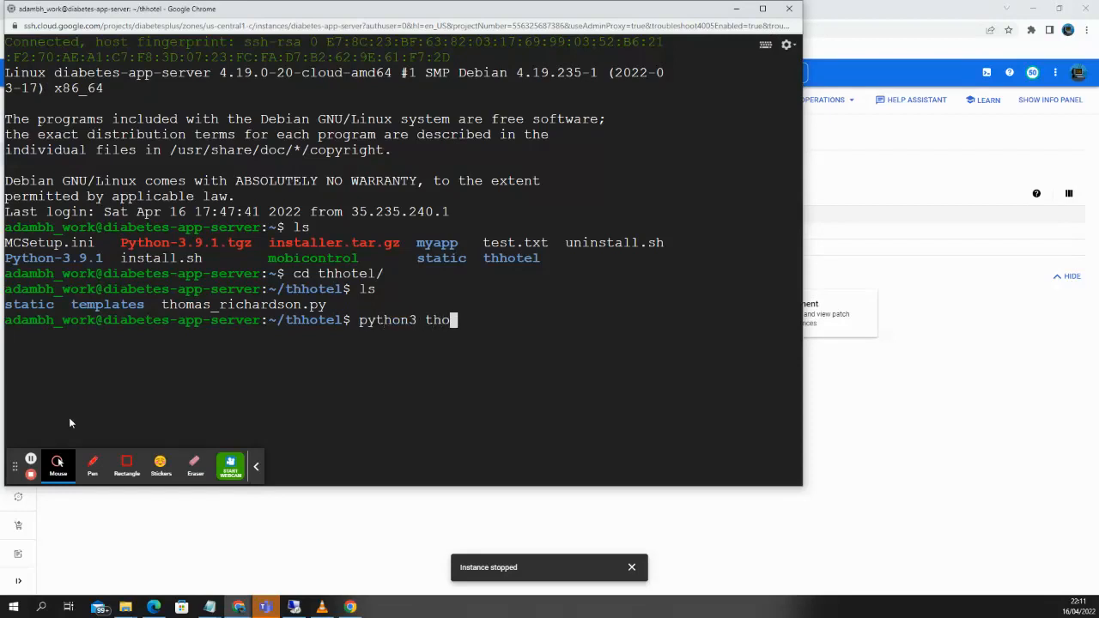
key("Tab")
key("Return")
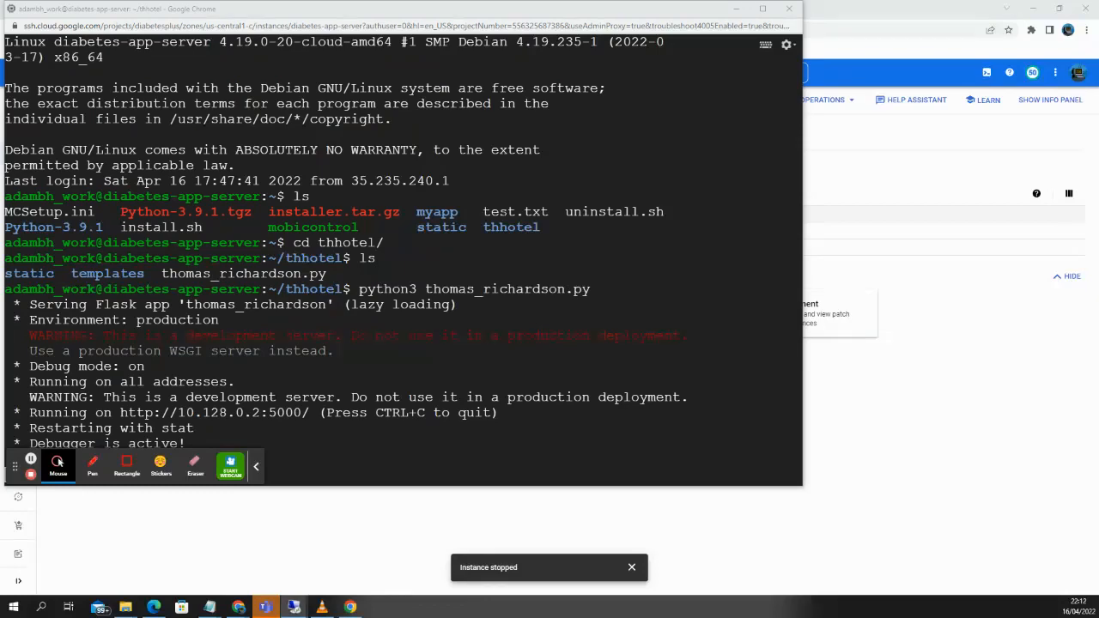
left_click(294, 607)
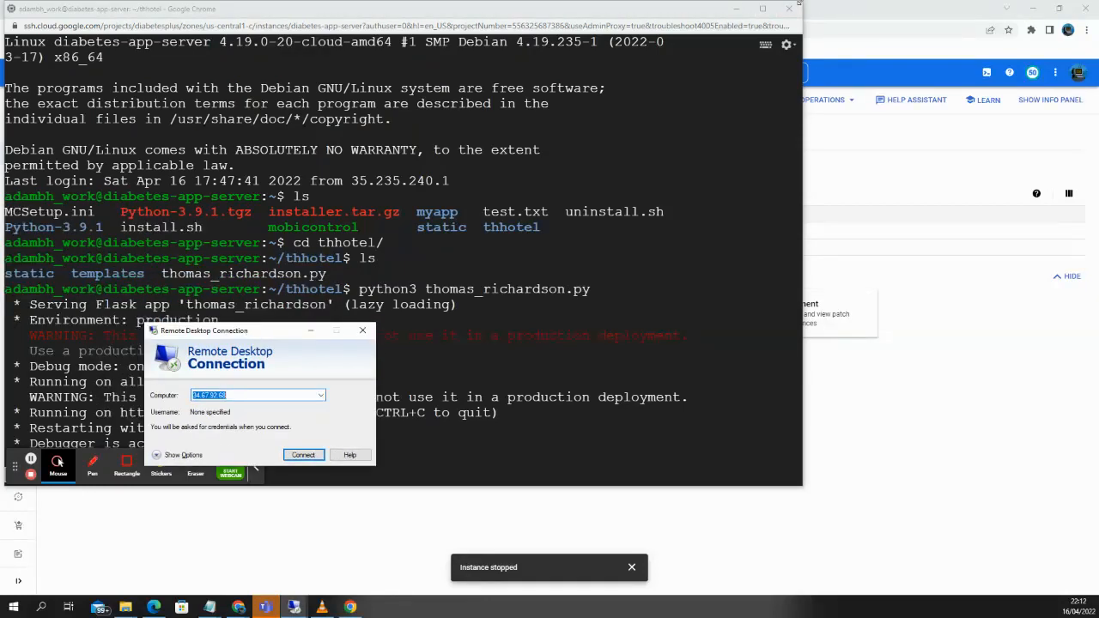
Try the server address with port 5000 as the Remote Desktop computer, then clear the invalid entry.
left_click(735, 8)
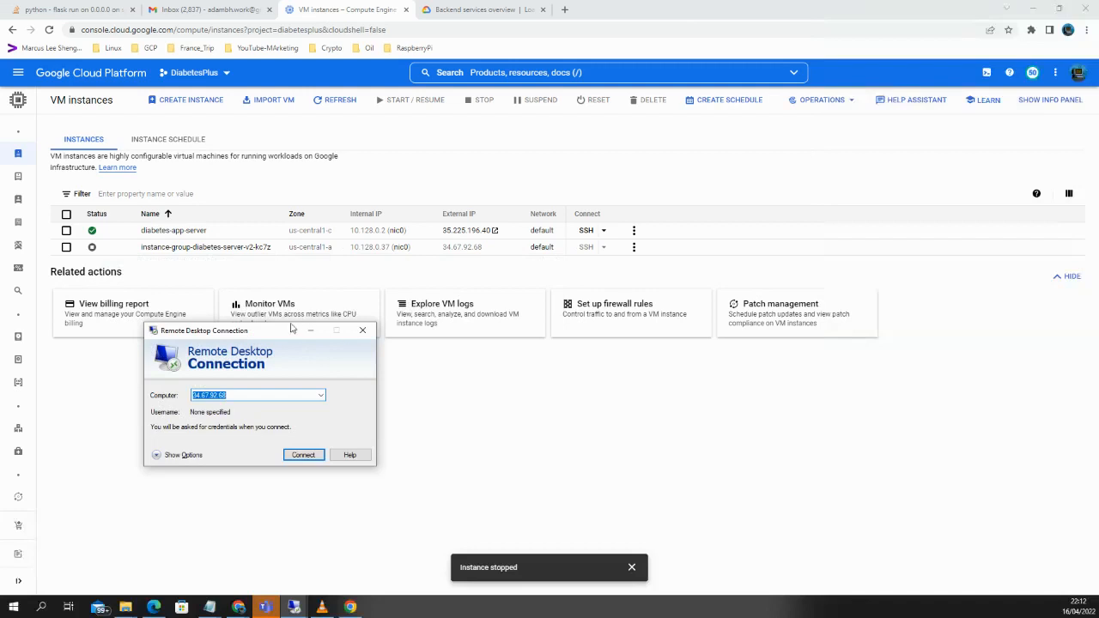
left_click_drag(282, 331, 454, 282)
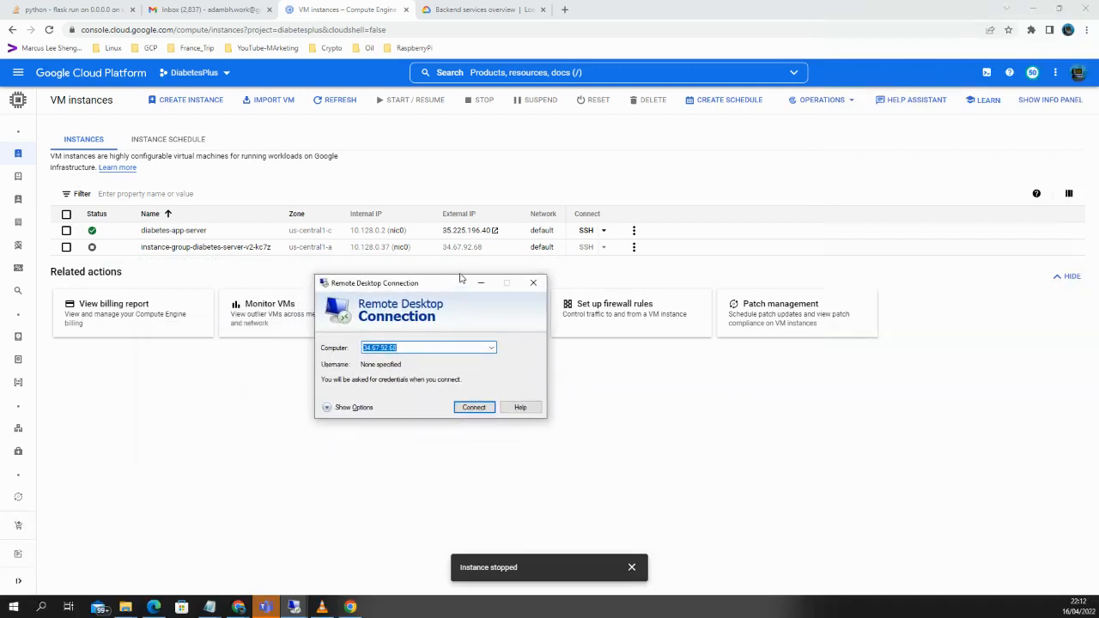
left_click(496, 231)
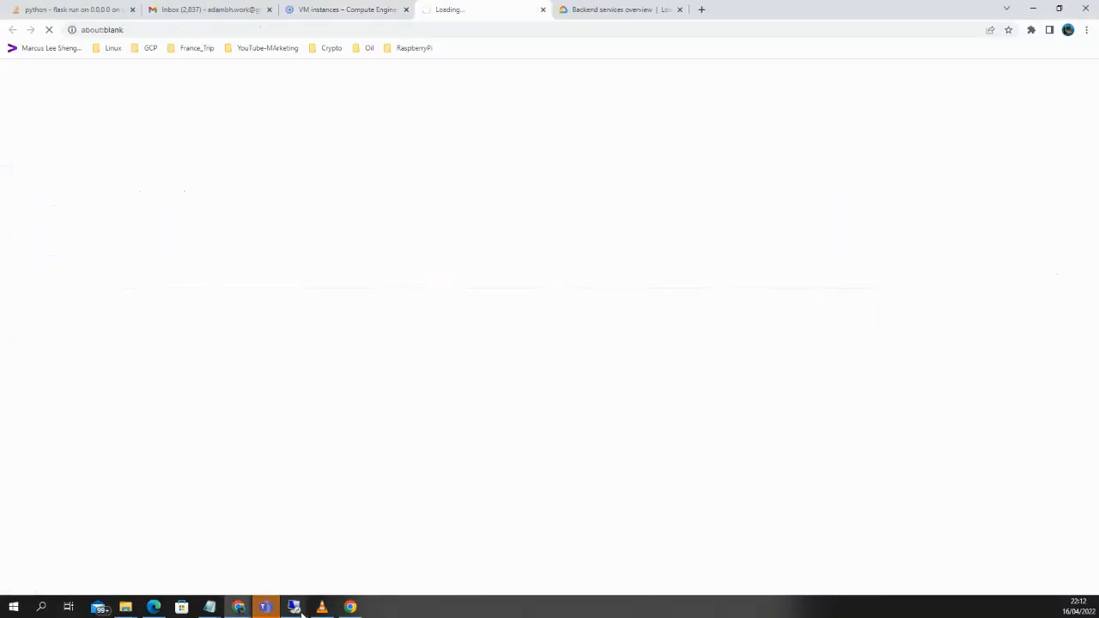
mouse_move(300, 611)
left_click(338, 578)
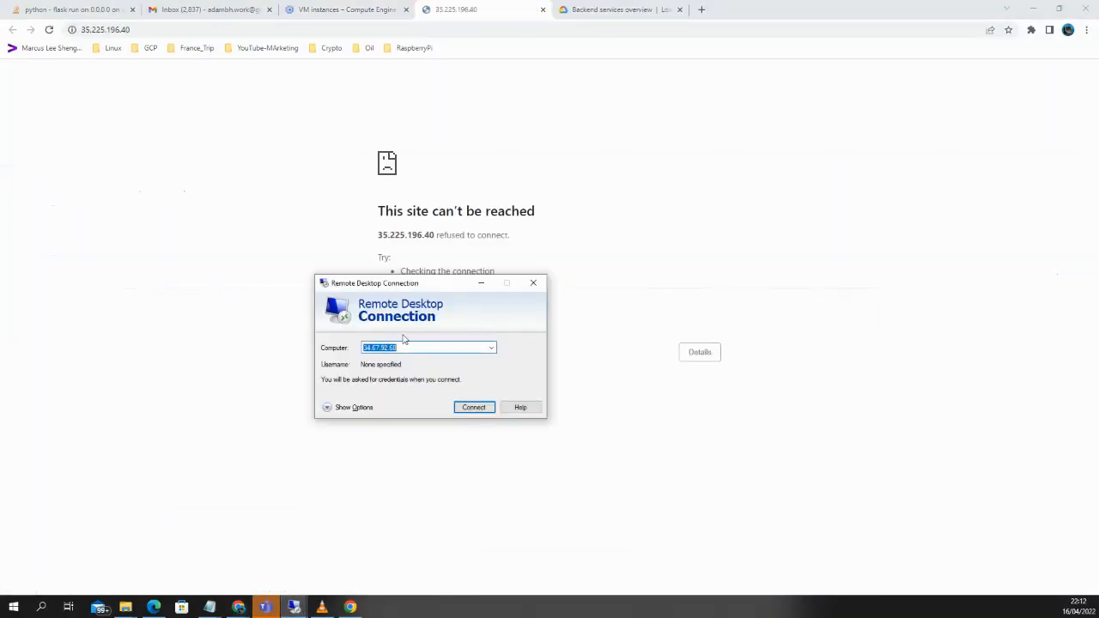
type("http://35.208.12.220:5000")
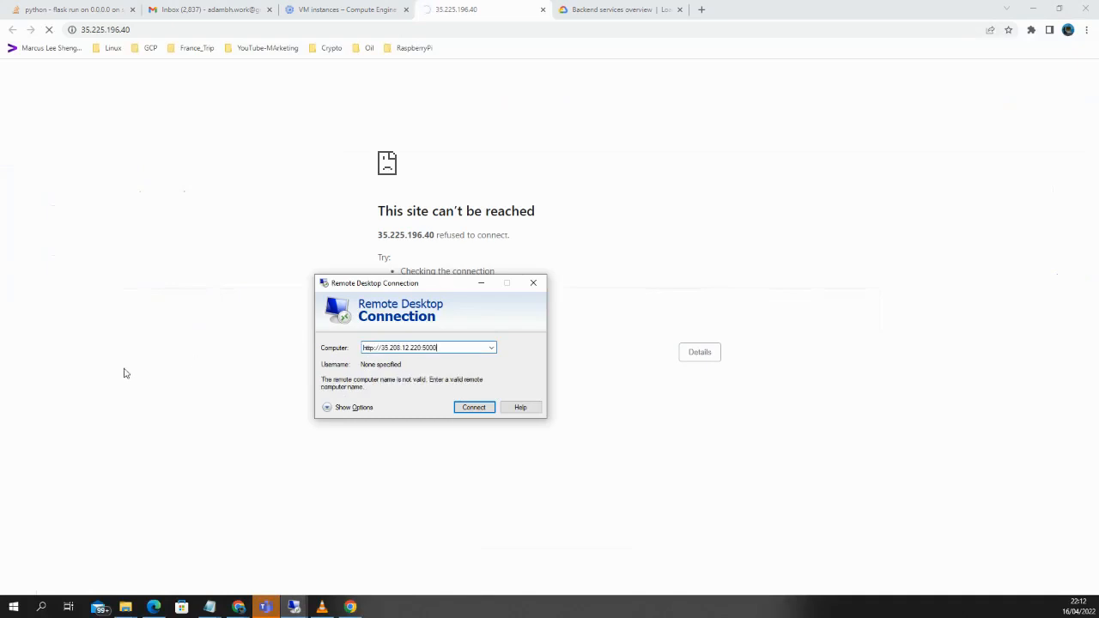
key("Return")
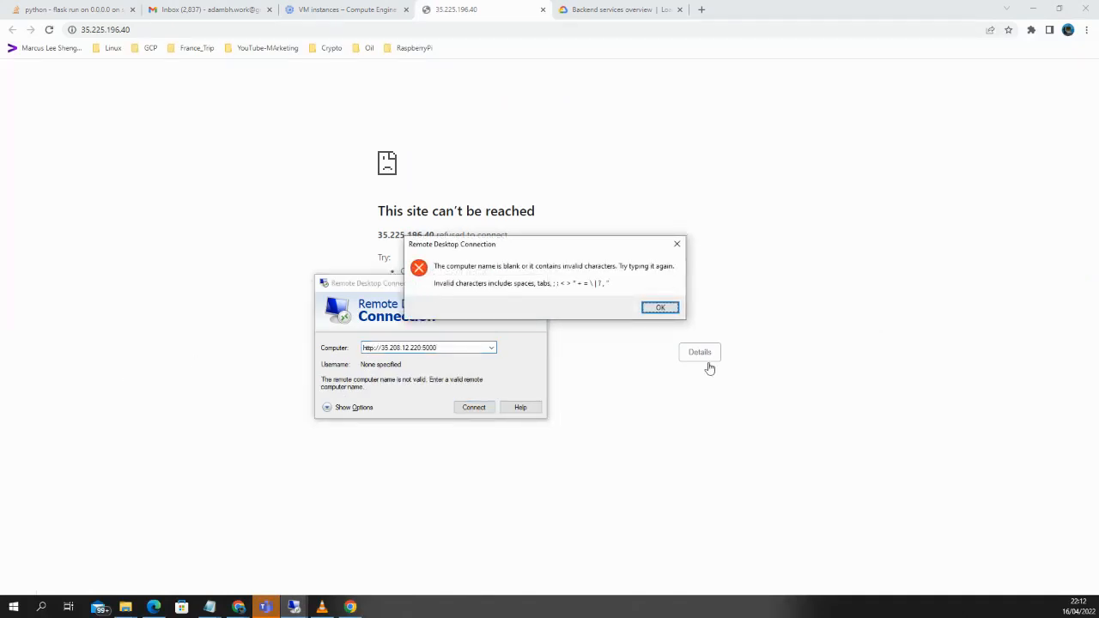
left_click(660, 307)
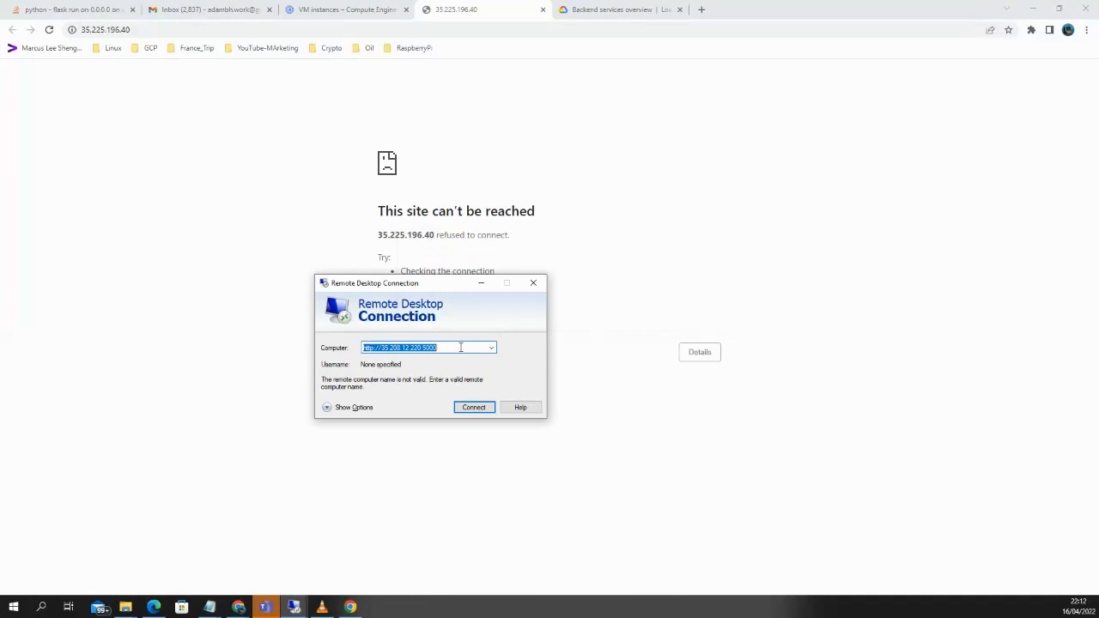
key("BackSpace")
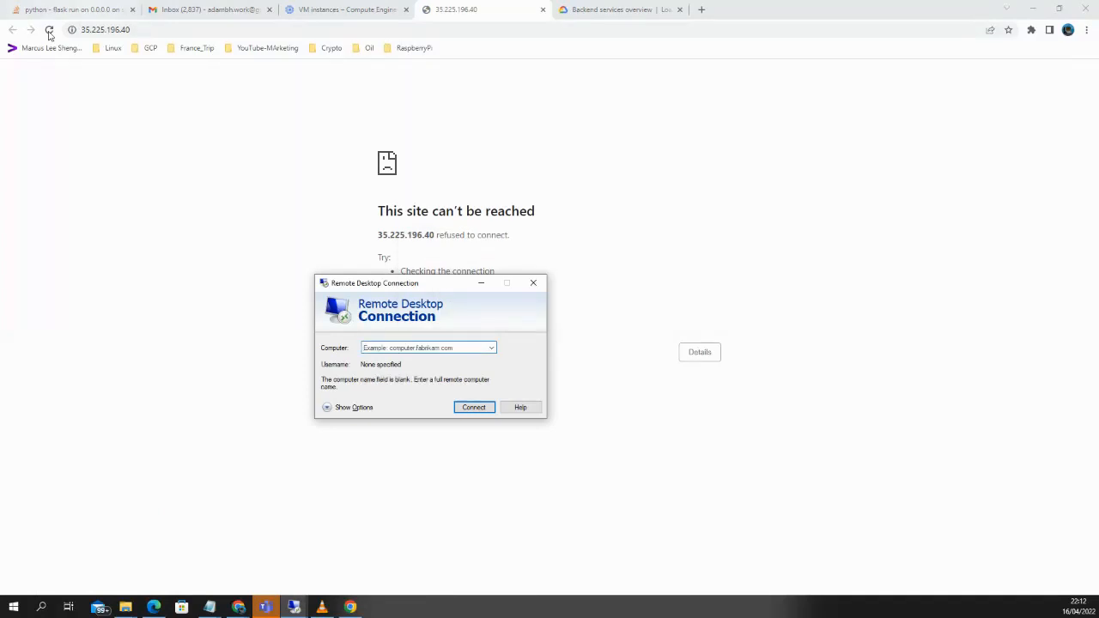
Connect Remote Desktop to the copied external IP 35.225.196.40 and accept the identity warning.
left_click(311, 6)
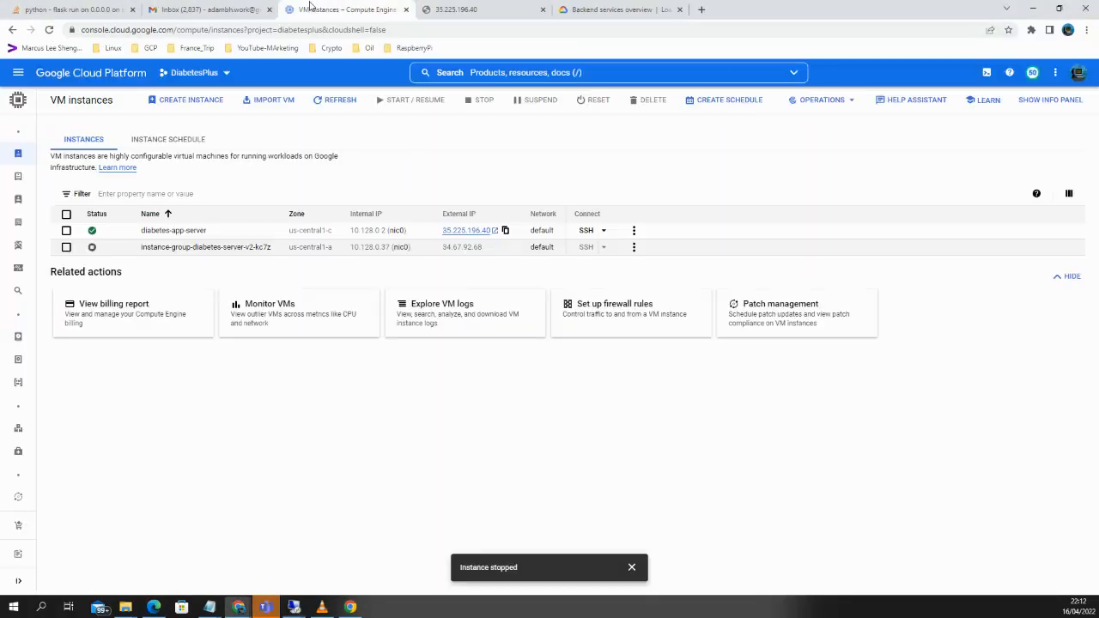
left_click(505, 230)
left_click(211, 611)
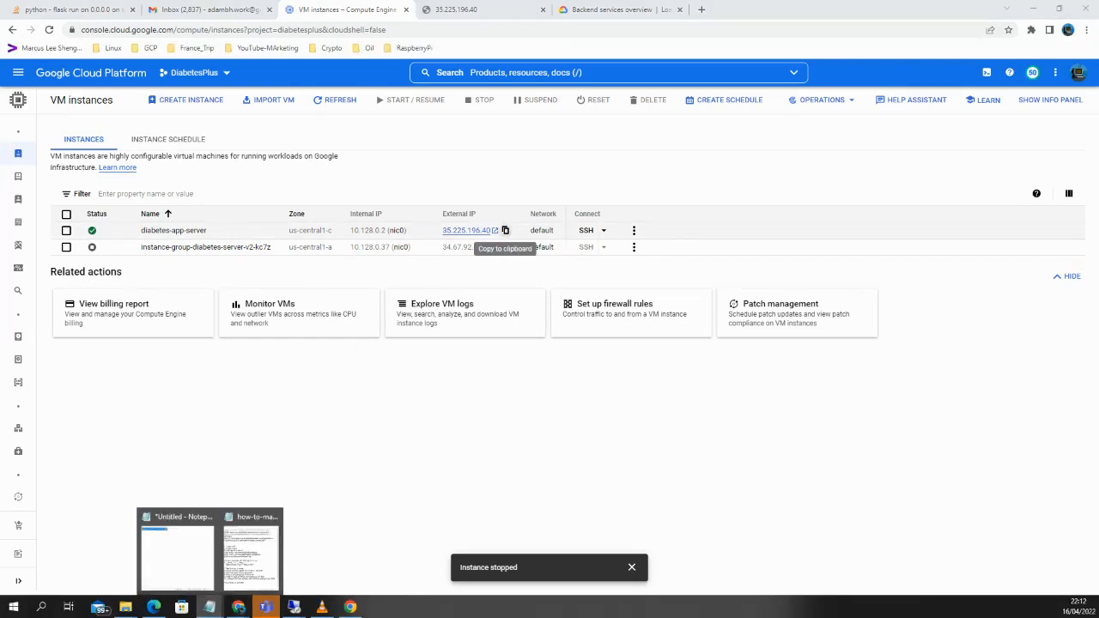
mouse_move(54, 572)
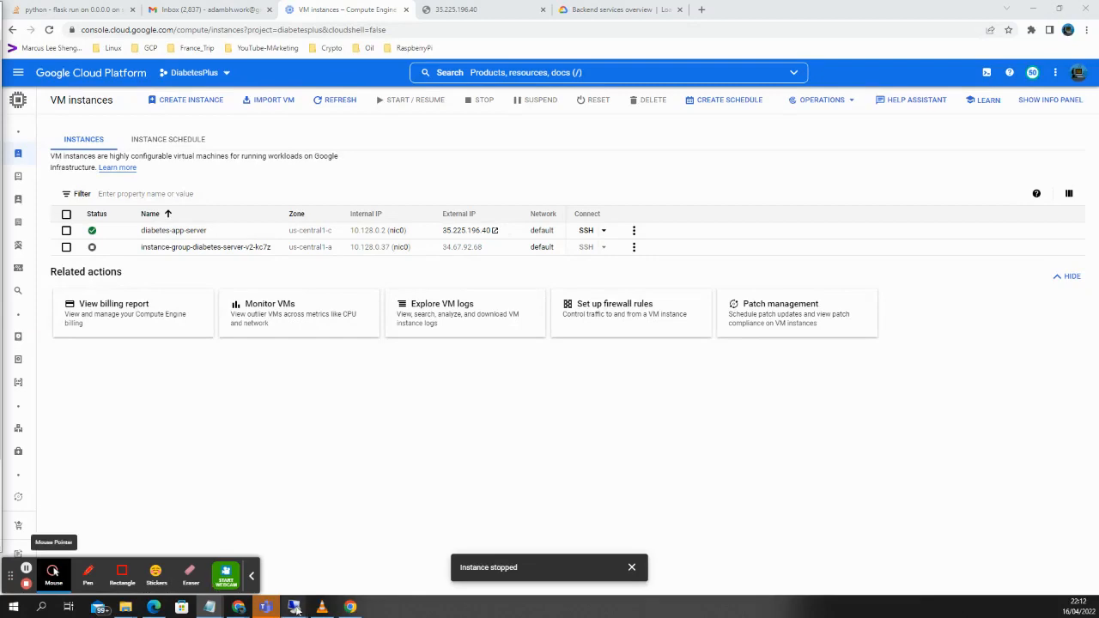
mouse_move(294, 607)
left_click(317, 554)
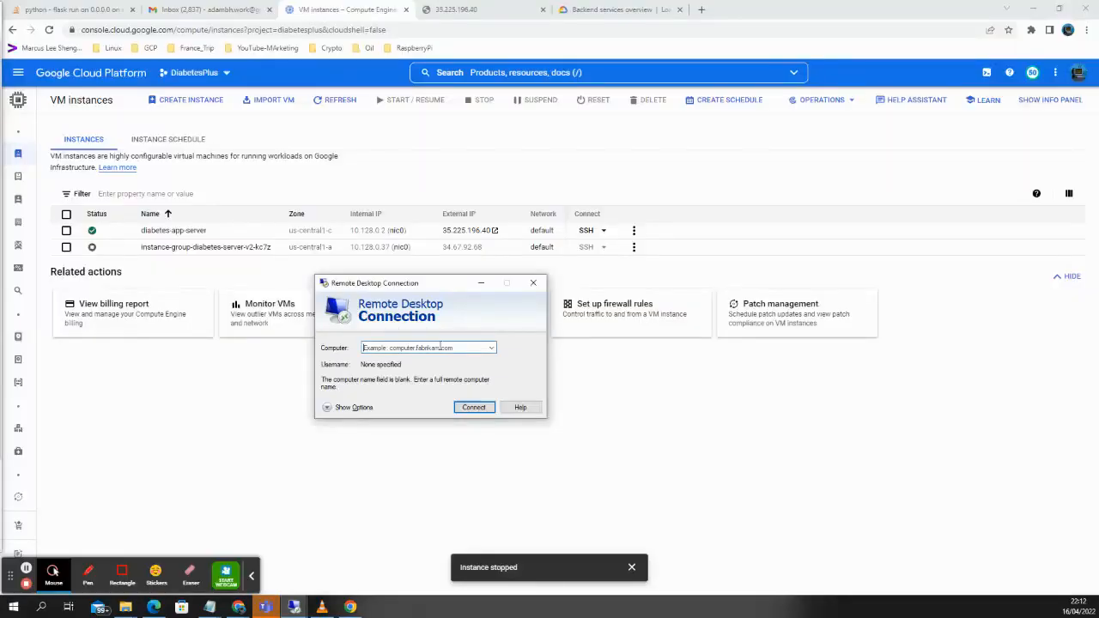
type("35.225.196.40")
mouse_move(20, 352)
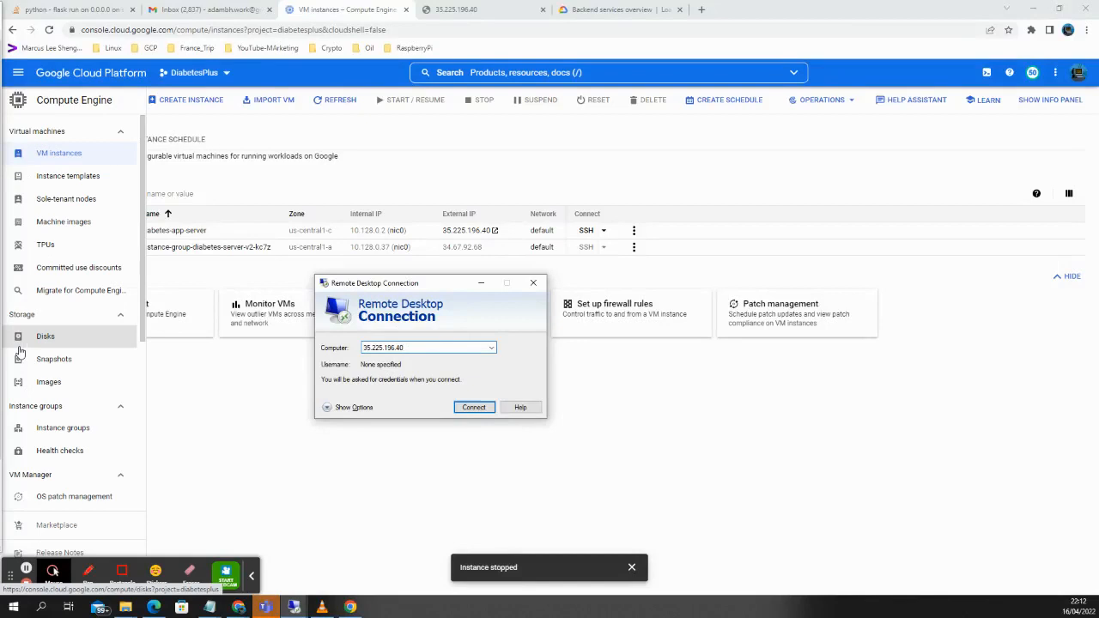
left_click(473, 407)
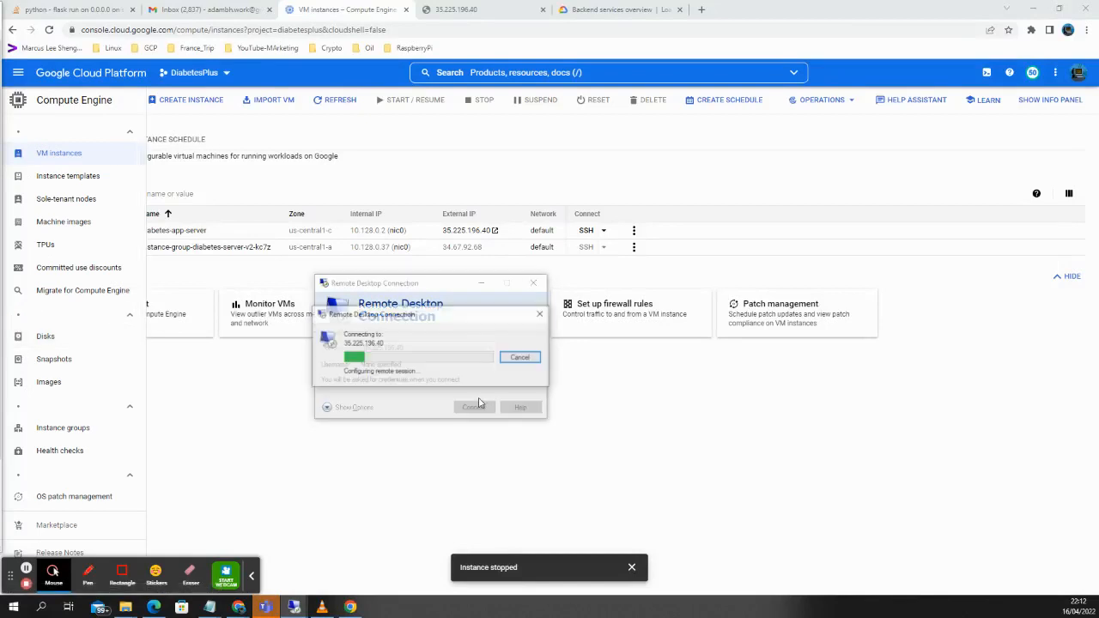
left_click(468, 405)
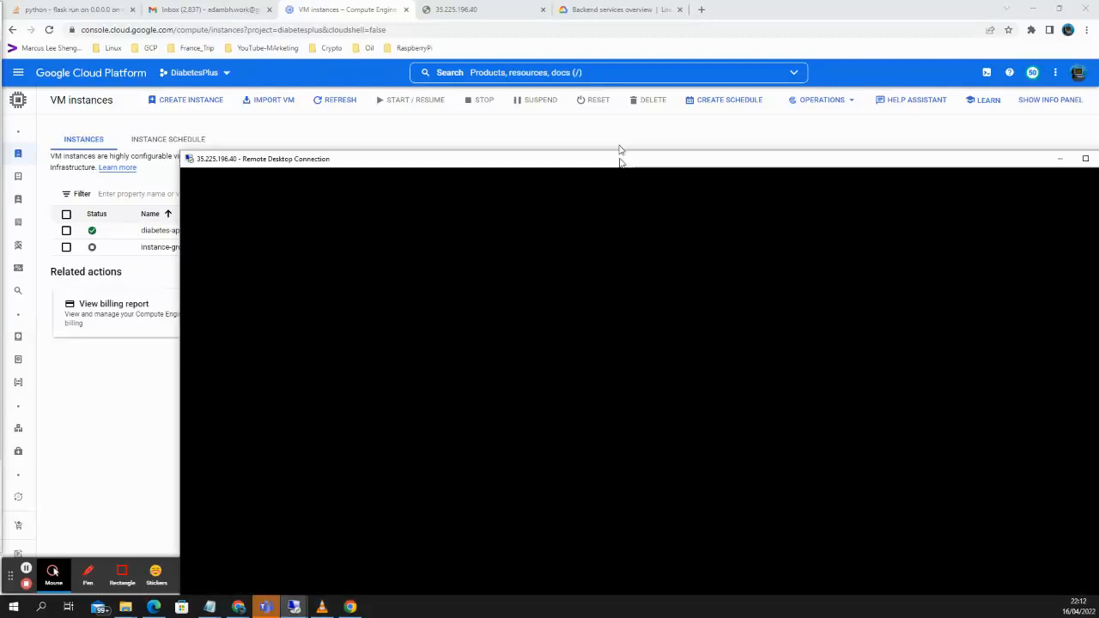
left_click_drag(621, 155, 574, 35)
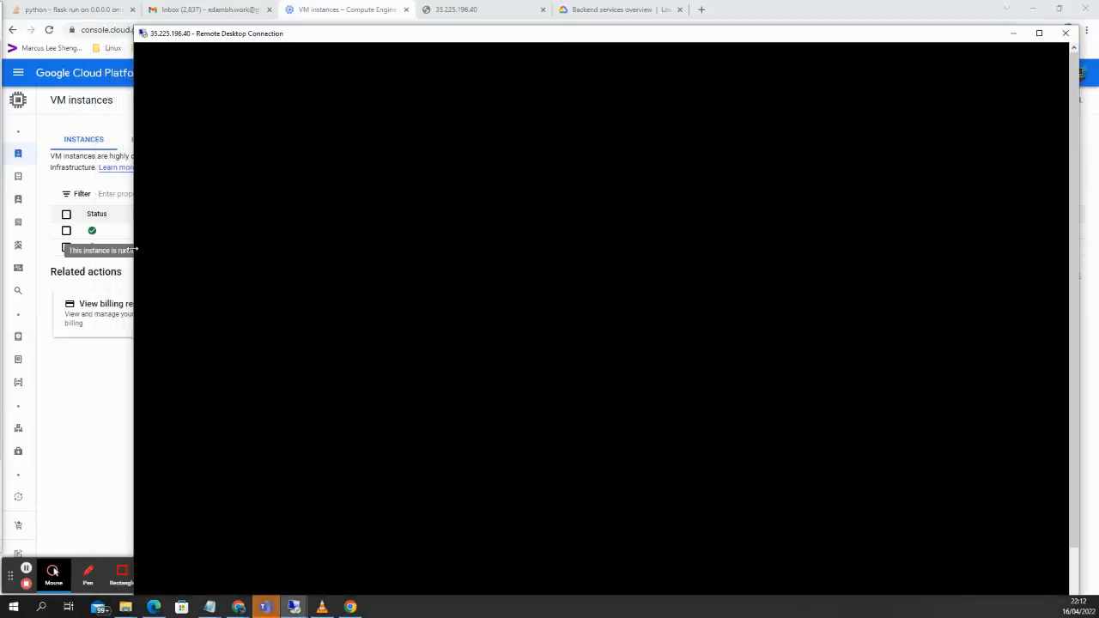
Launch Firefox on the remote desktop and move the remote window to the screen top.
left_click_drag(133, 249, 426, 274)
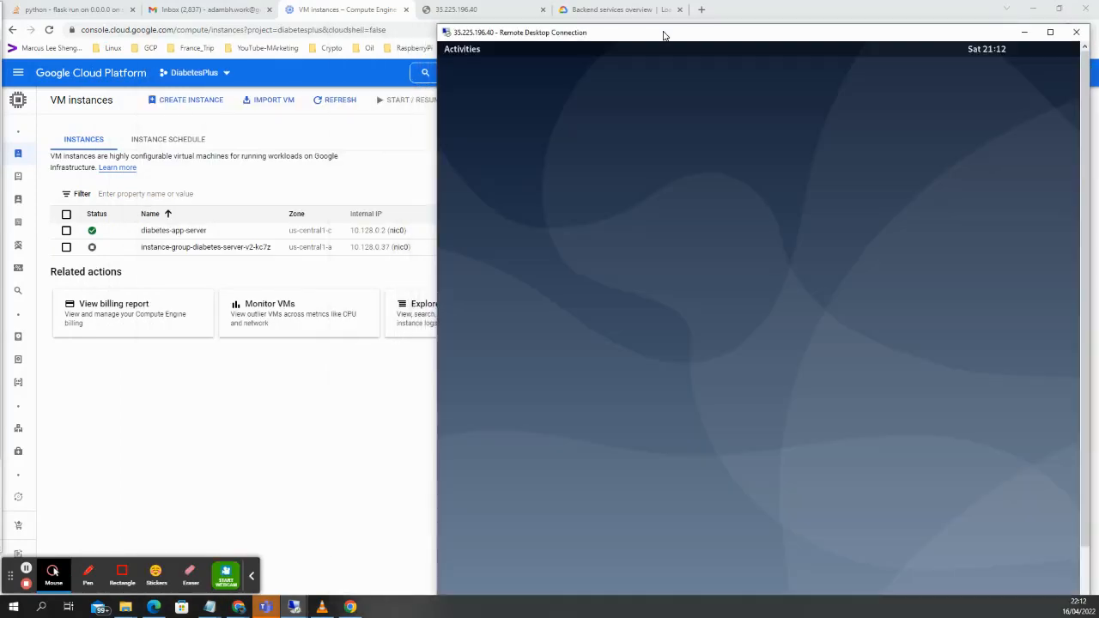
left_click_drag(661, 32, 659, 5)
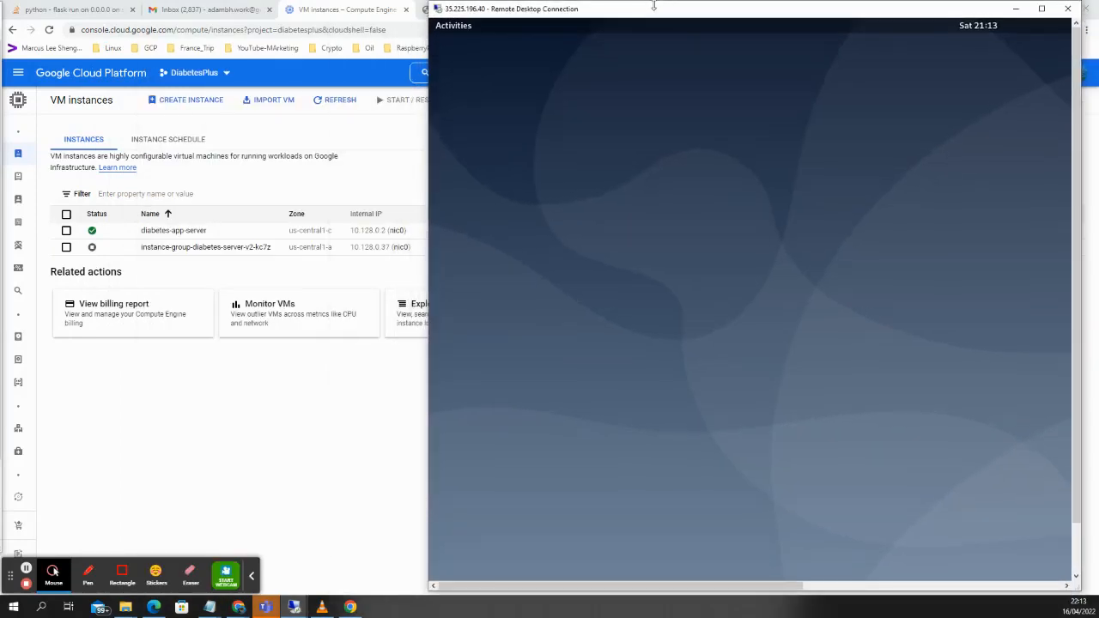
left_click(451, 26)
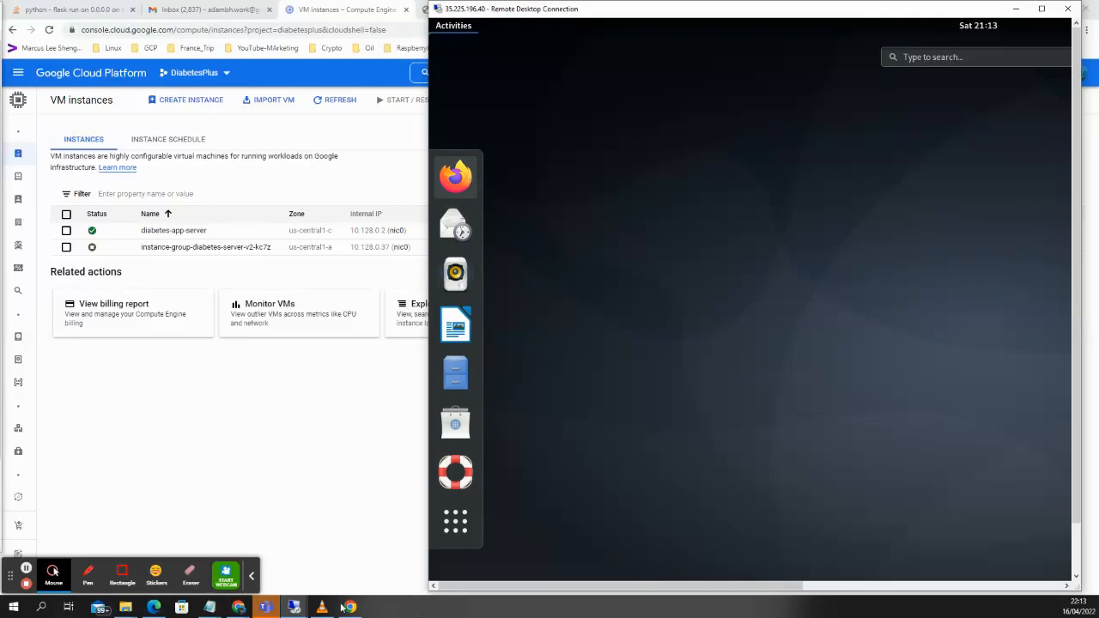
left_click(294, 607)
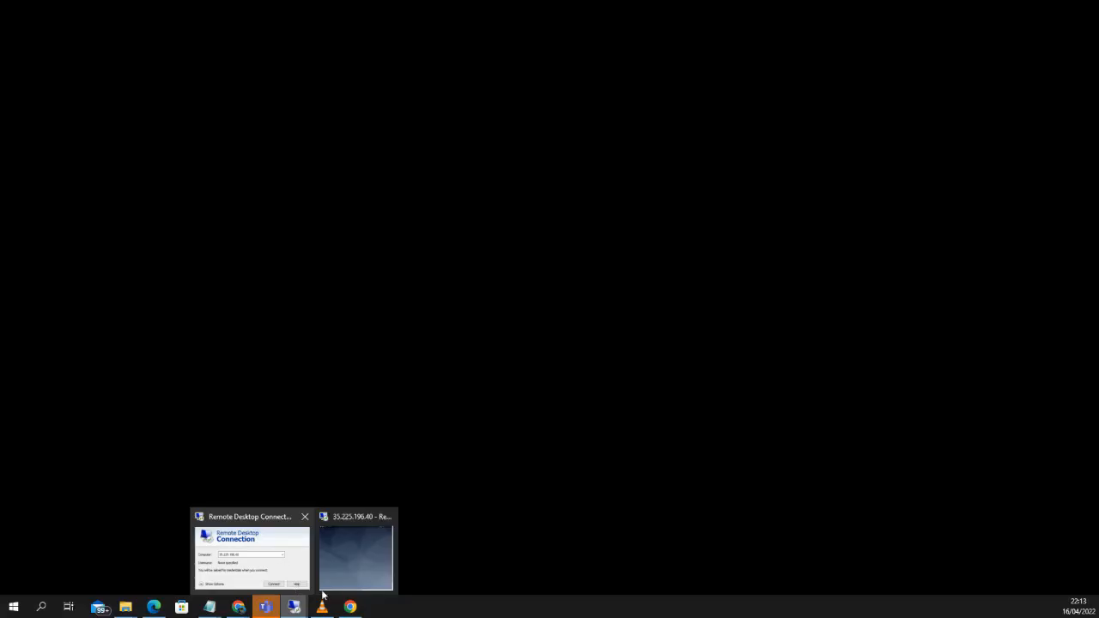
mouse_move(364, 553)
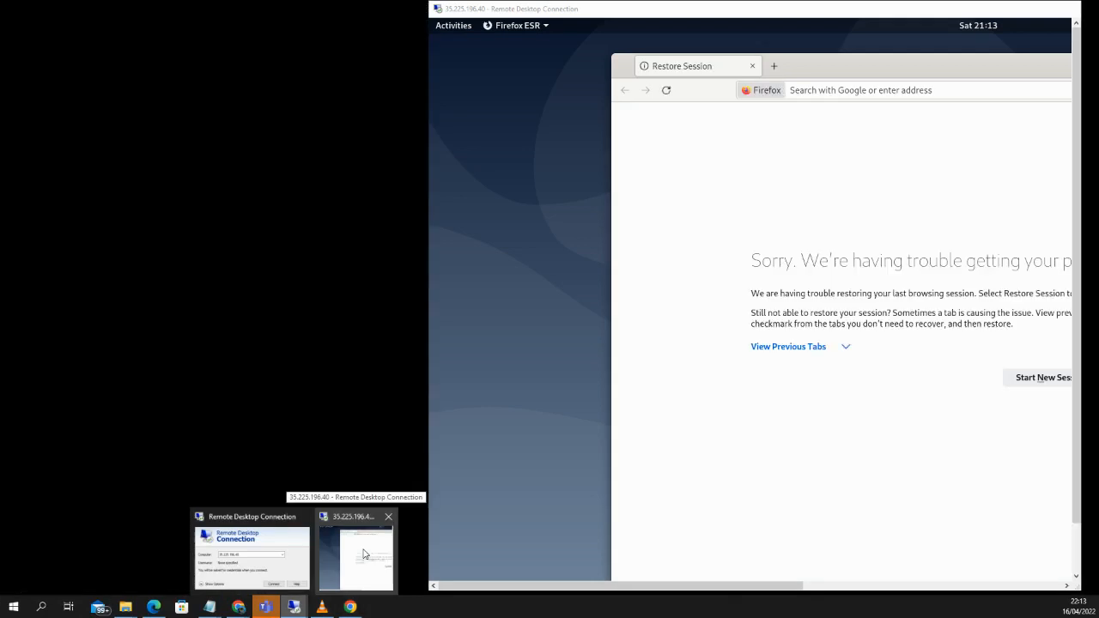
left_click(367, 521)
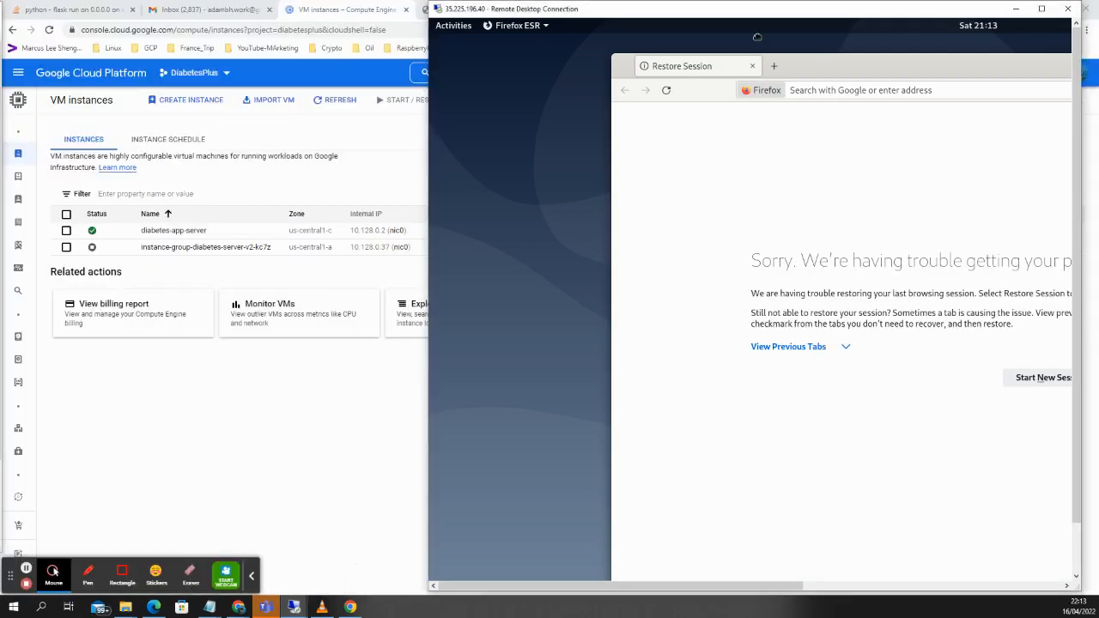
left_click_drag(757, 36, 731, 39)
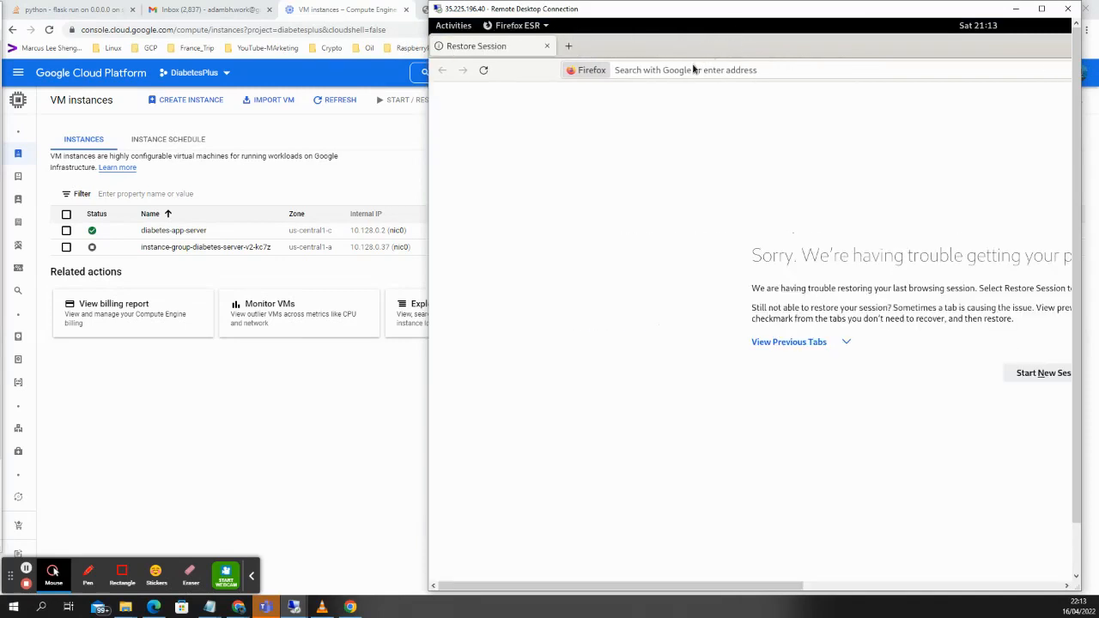
Load 127.0.0.1:5000 in Firefox, view the Diabetic Food Menu full screen, then restore the window.
left_click(692, 69)
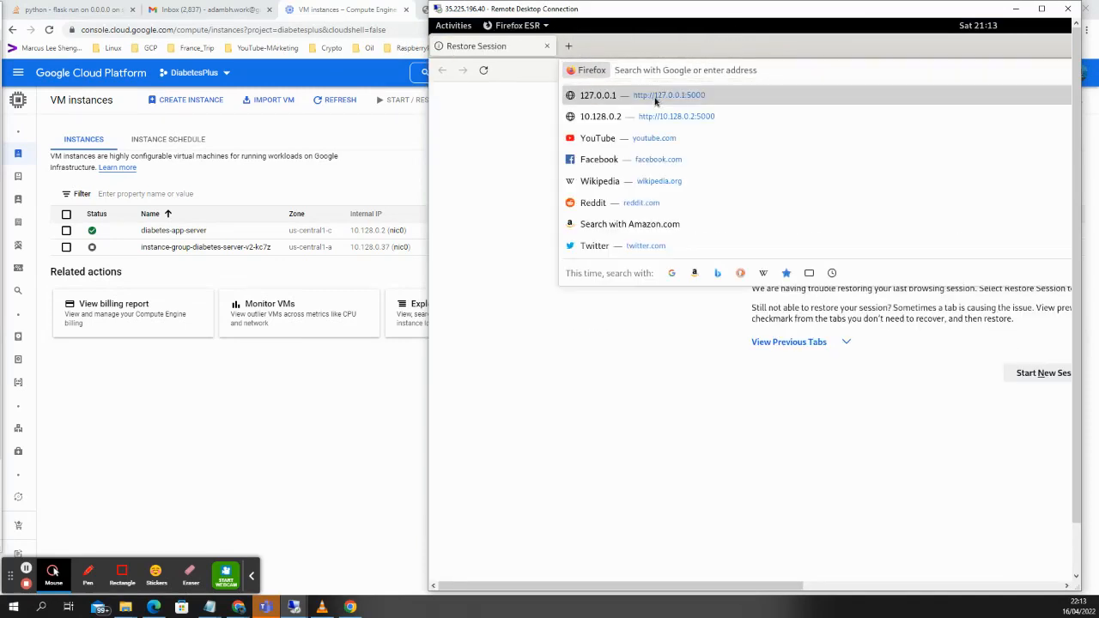
left_click(654, 96)
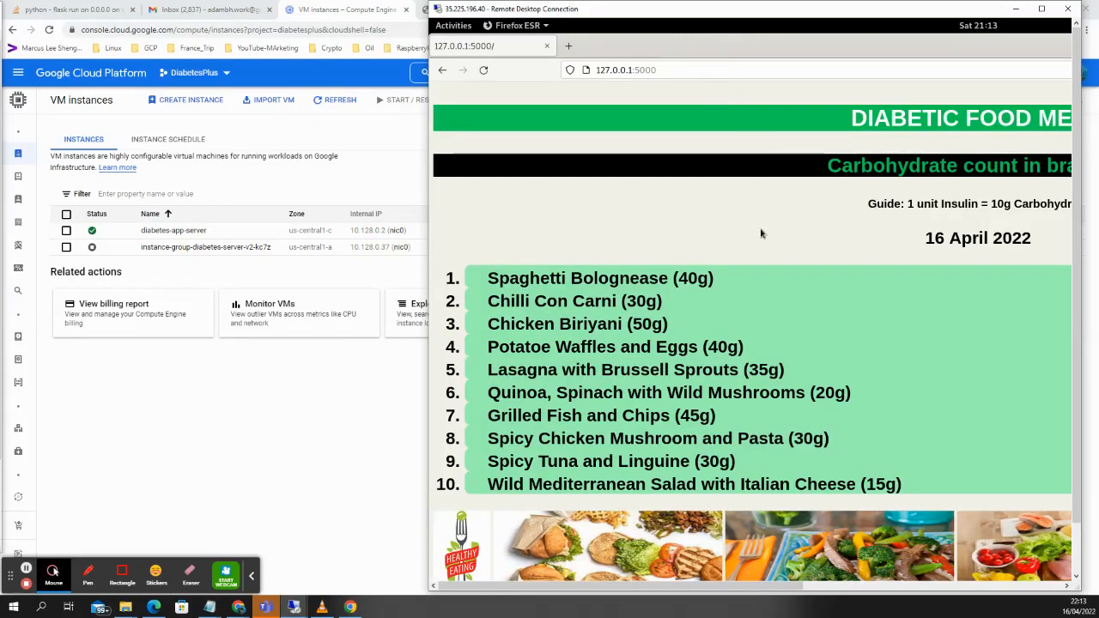
double_click(681, 8)
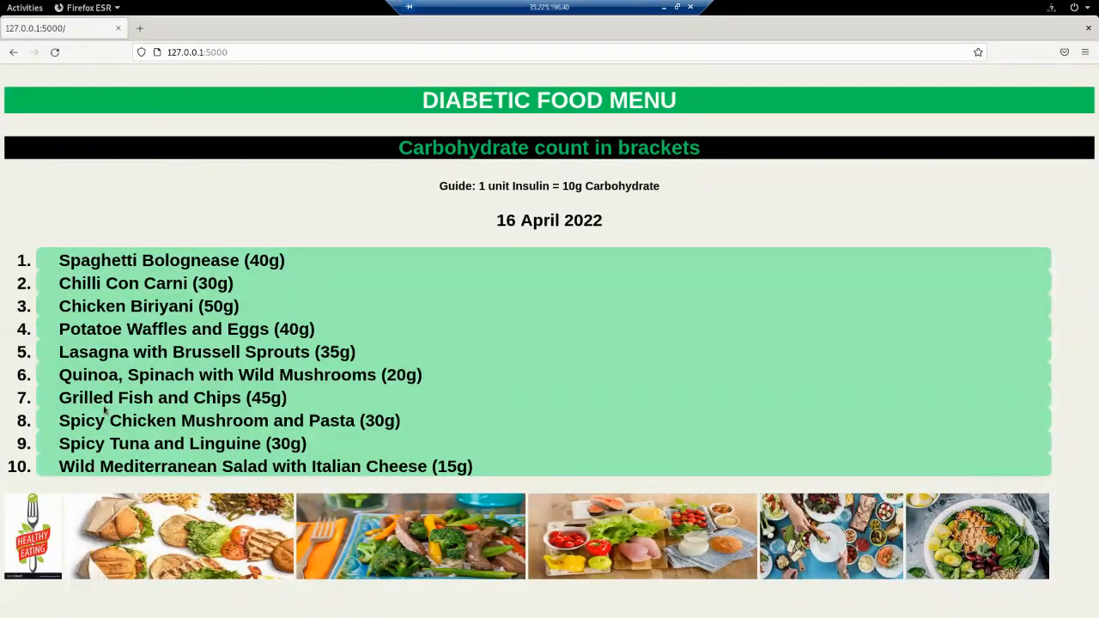
left_click(677, 8)
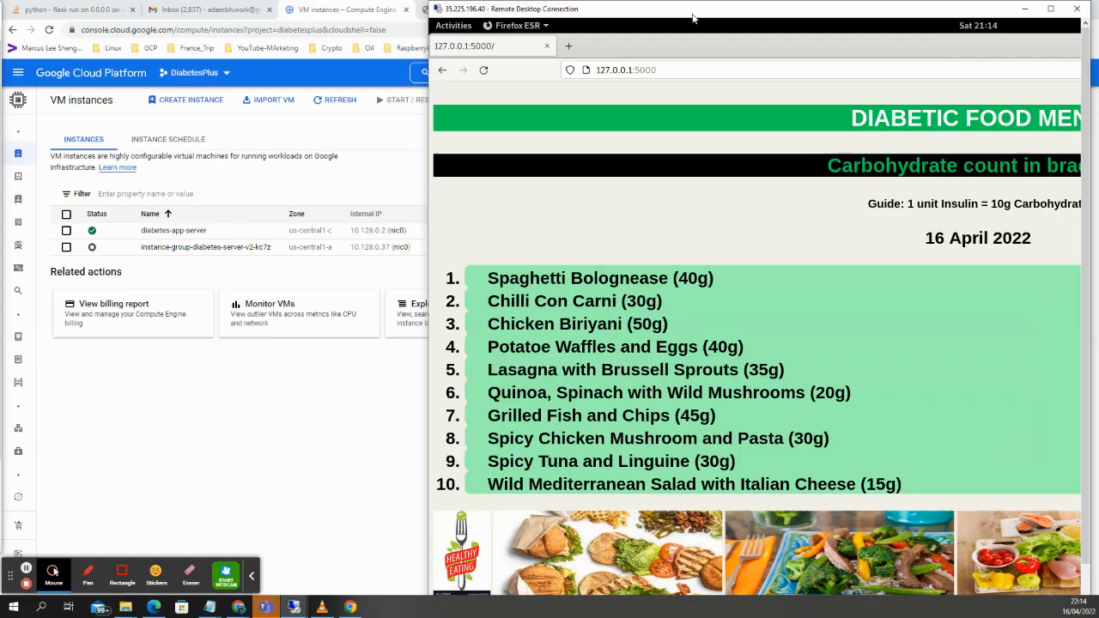
Move the Remote Desktop window aside, close it, and confirm the disconnect.
left_click_drag(696, 12, 505, 34)
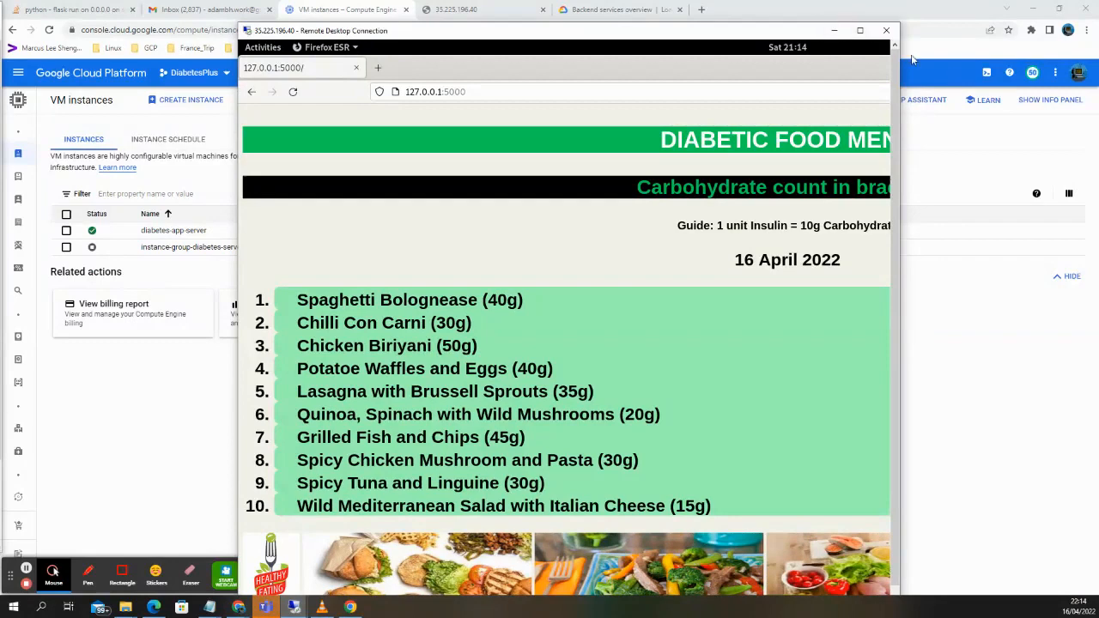
left_click(887, 32)
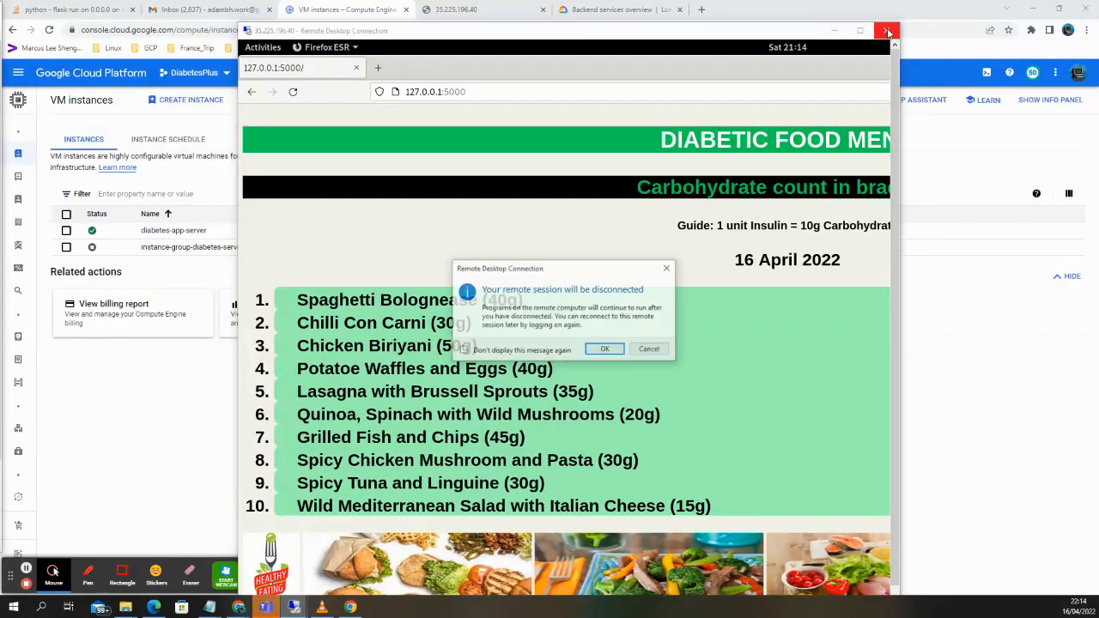
left_click(611, 351)
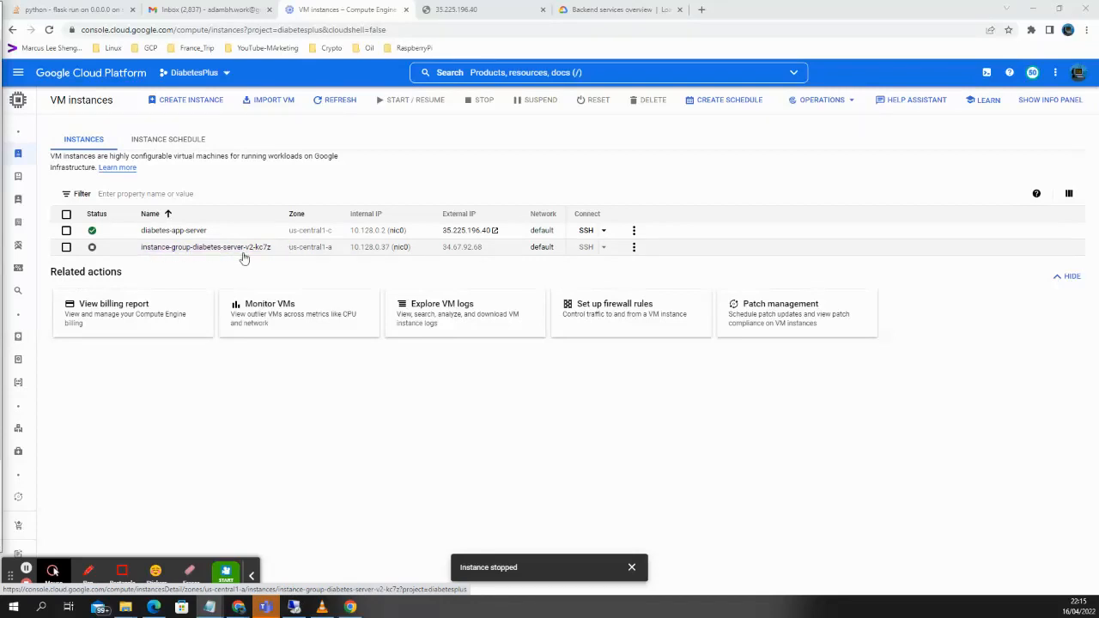
Open instance-group-diabetes-server-v2 details to review its autoscaling and port 5000 mapping.
mouse_move(25, 347)
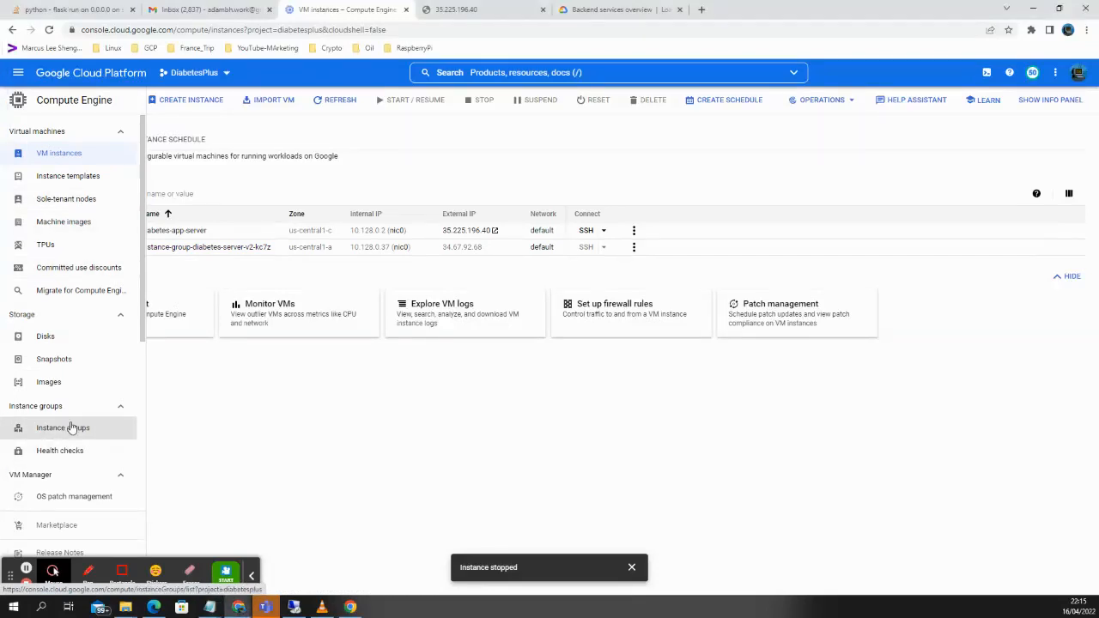
left_click(71, 427)
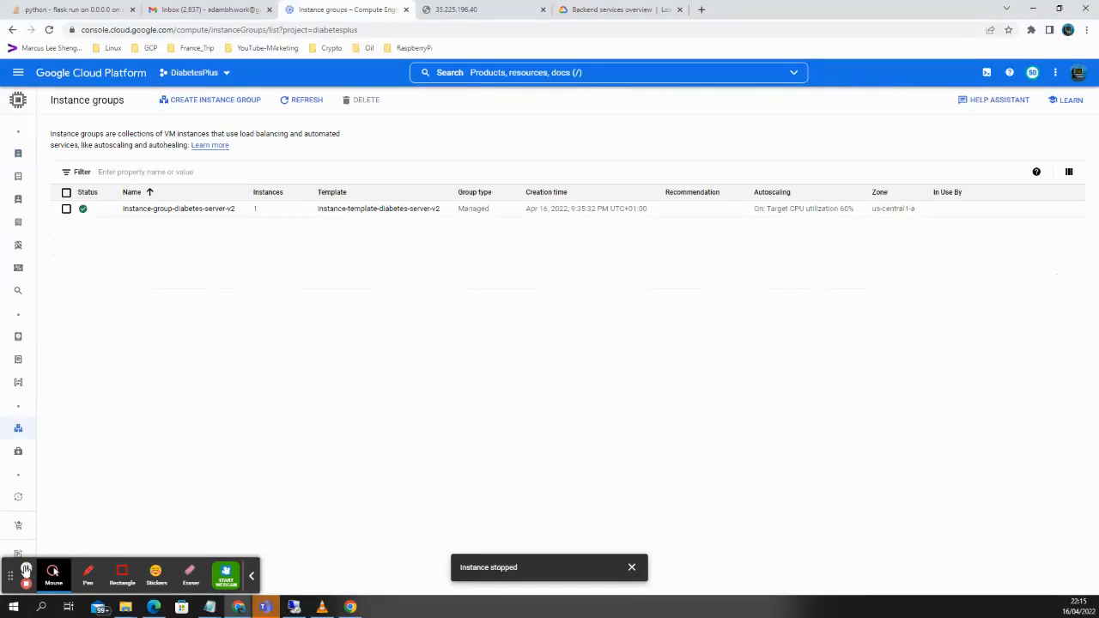
left_click(180, 211)
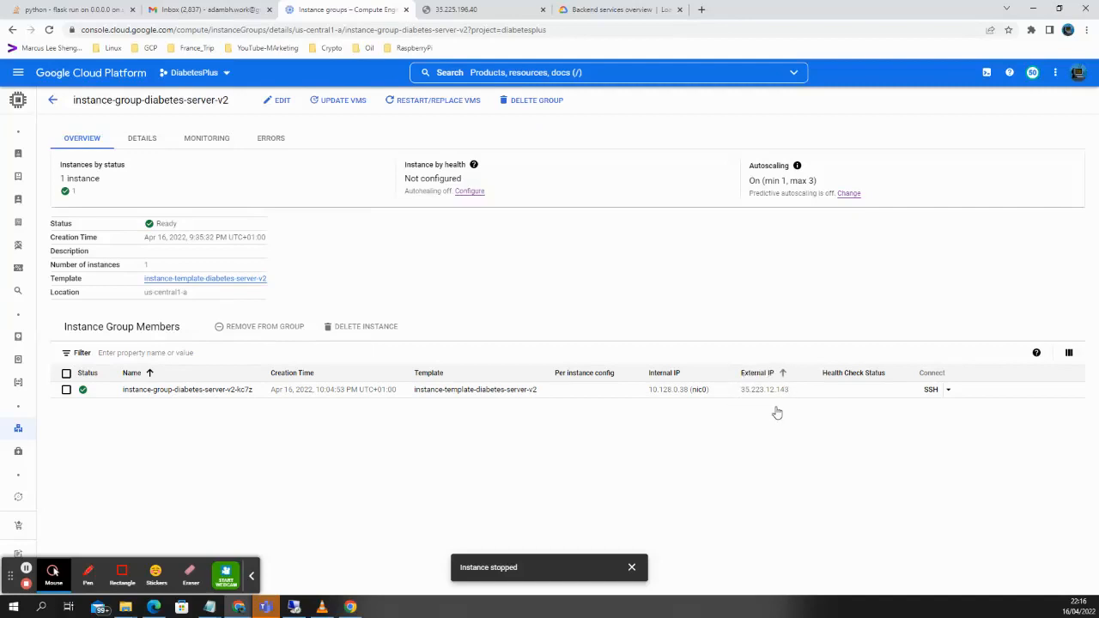
mouse_move(784, 388)
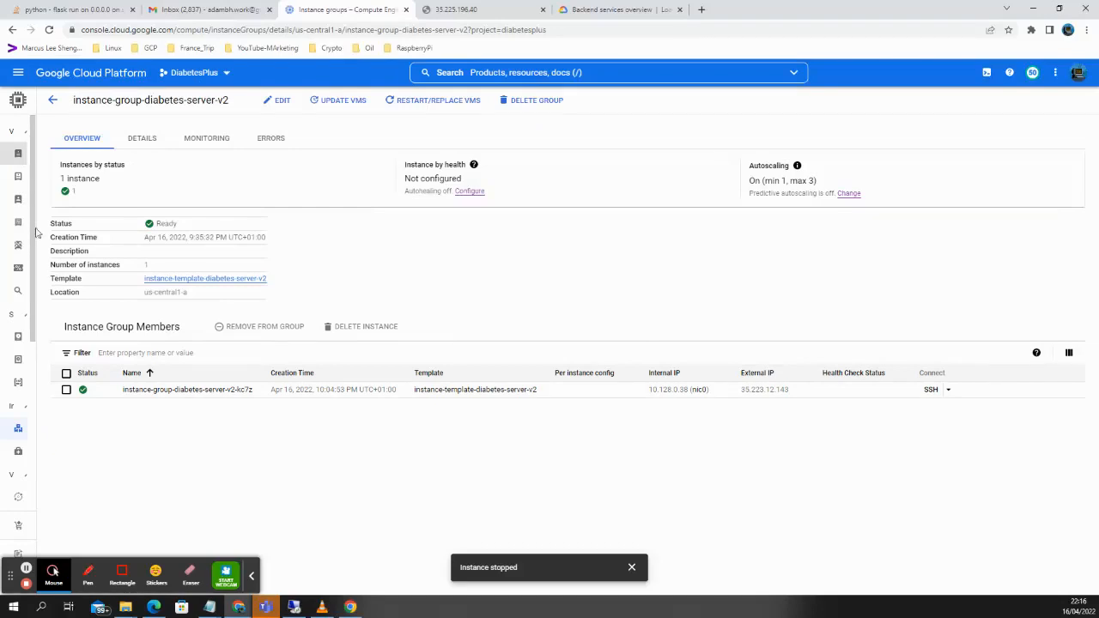
Return to VM instances, where instance-group-diabetes-server-v2-kc7z runs at 35.223.12.143.
mouse_move(26, 155)
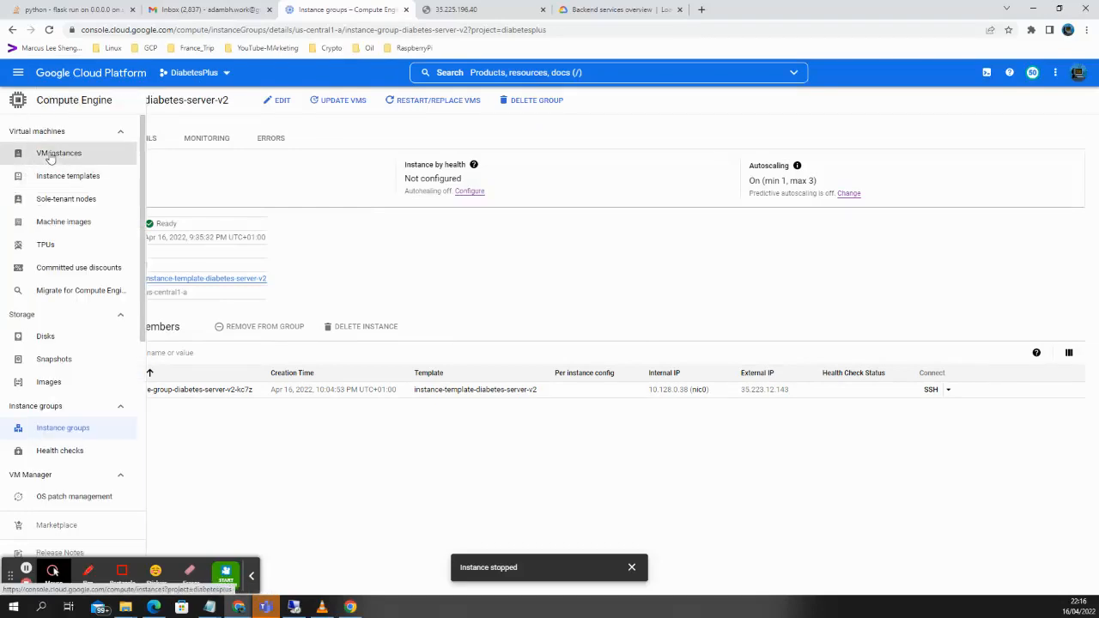
left_click(59, 153)
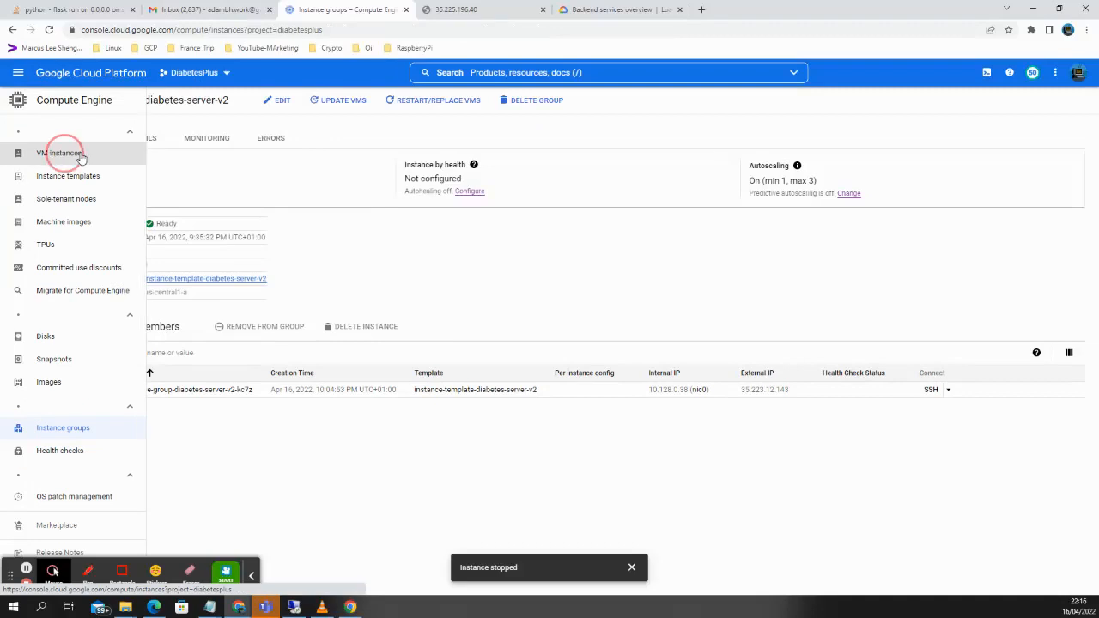
left_click(27, 572)
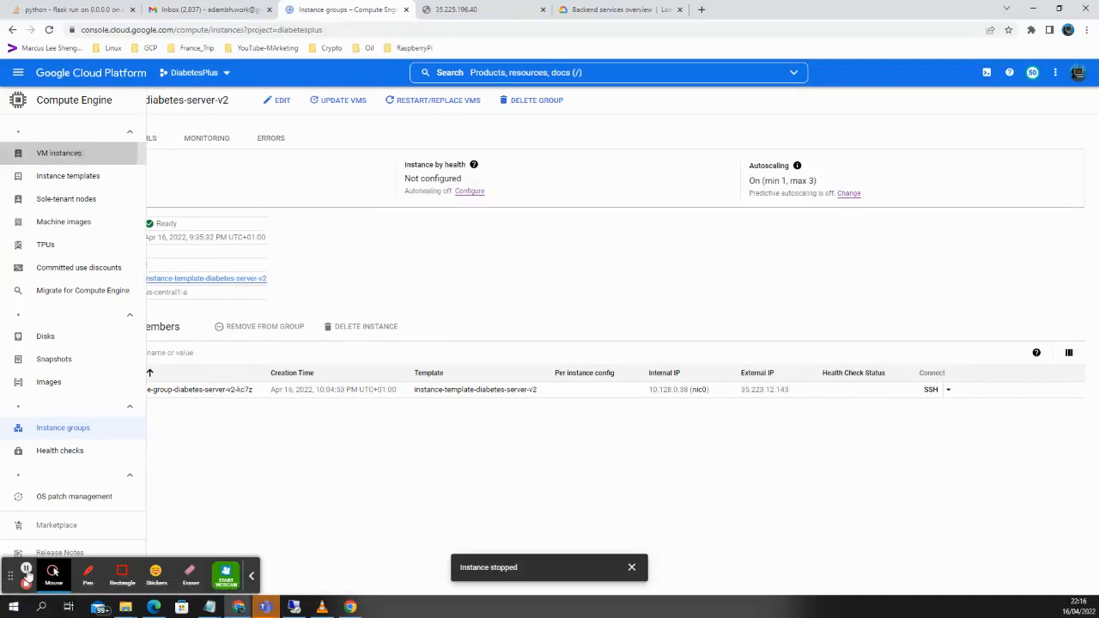
left_click(26, 572)
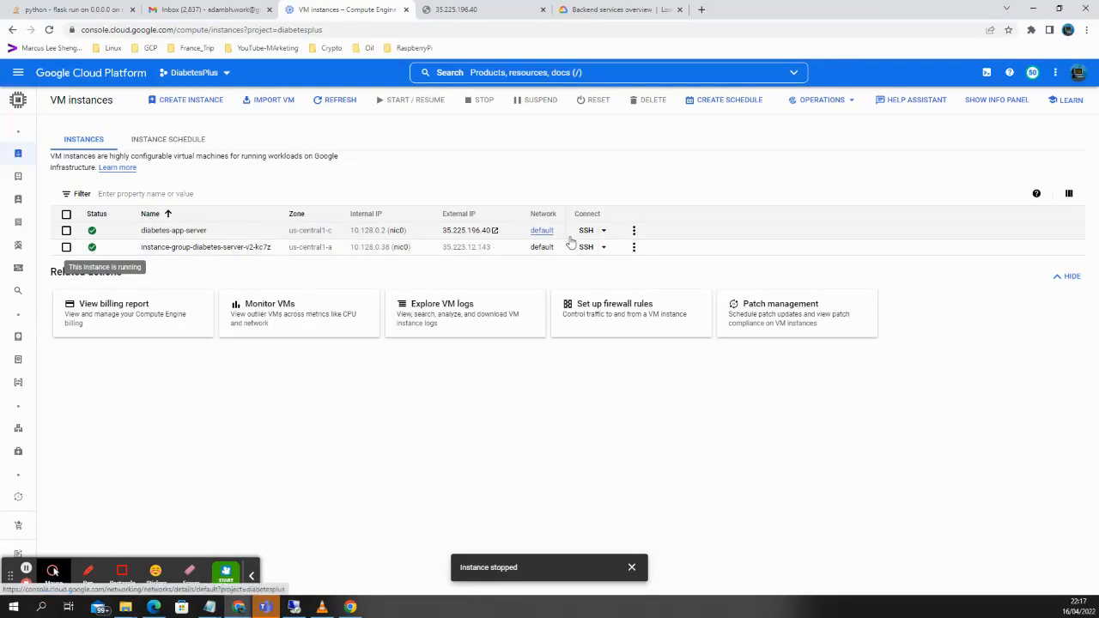
left_click(26, 570)
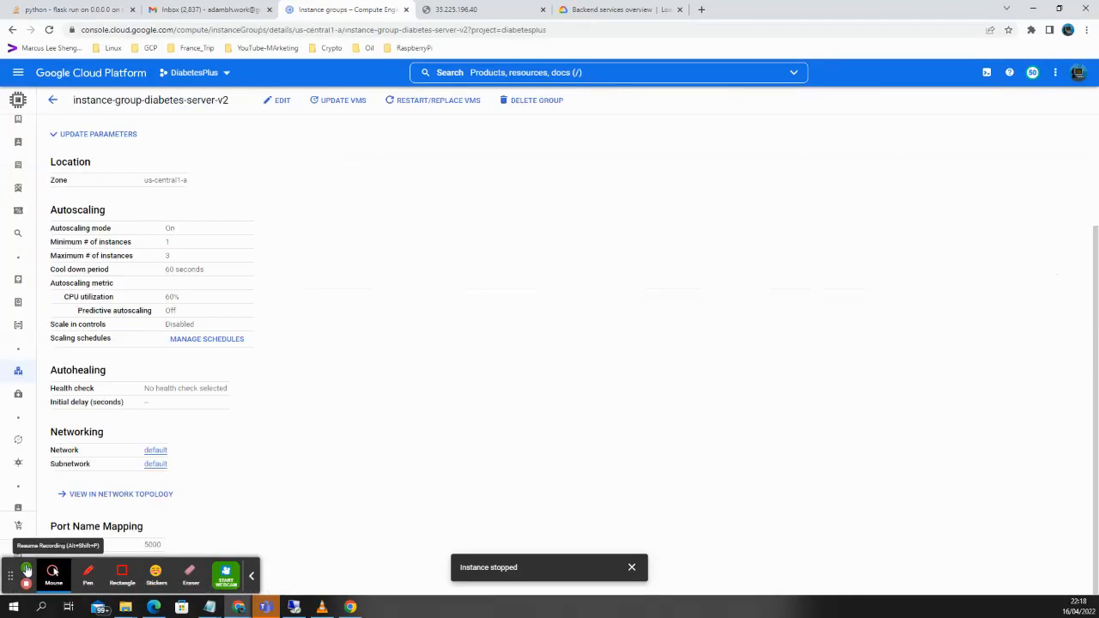
left_click(26, 570)
Start a TCP Load Balancing setup using From Internet, Single region and Backend Service.
left_click(26, 570)
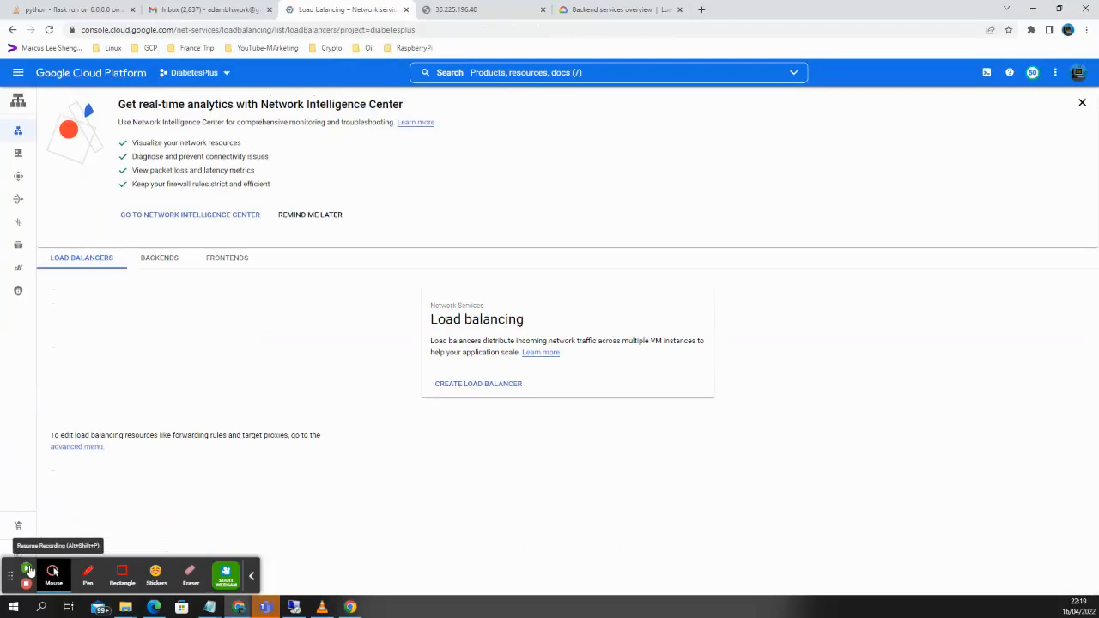
left_click(27, 570)
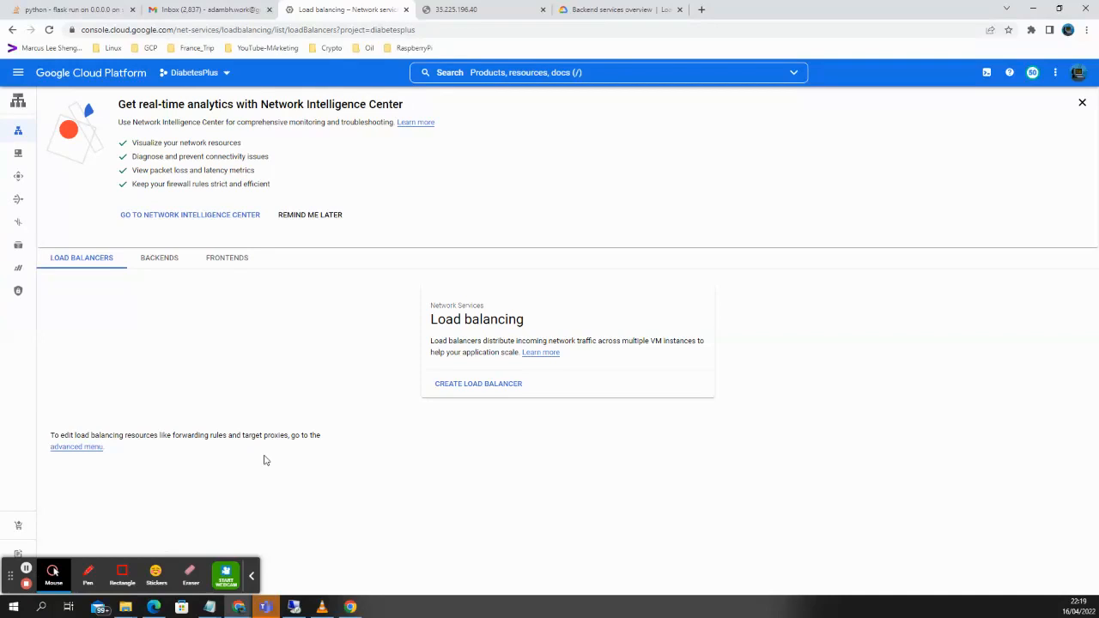
left_click(493, 387)
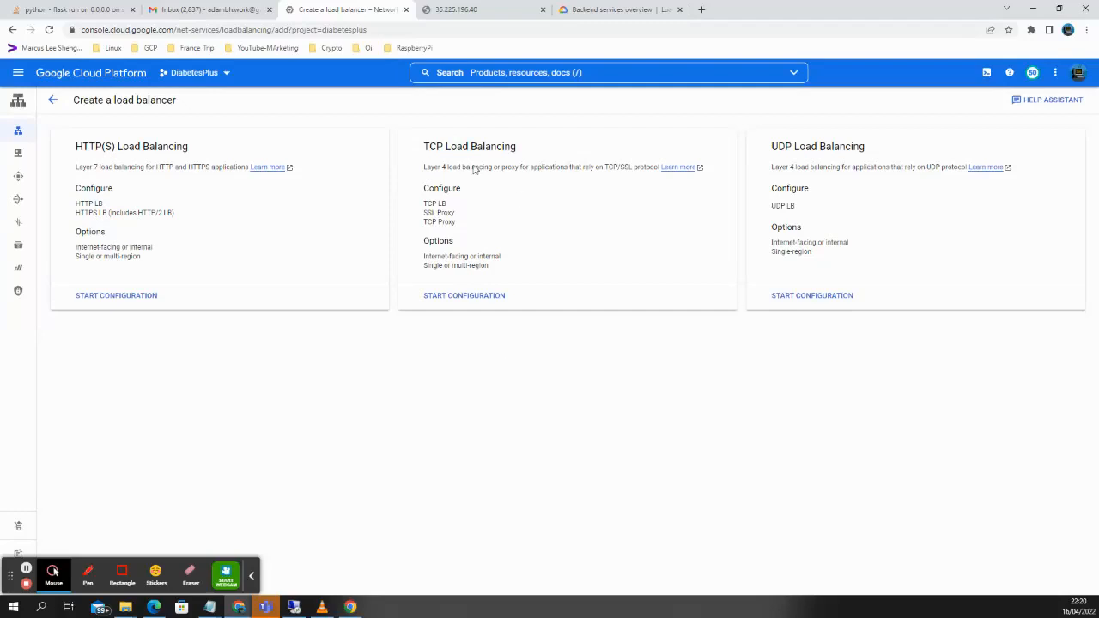
left_click(447, 300)
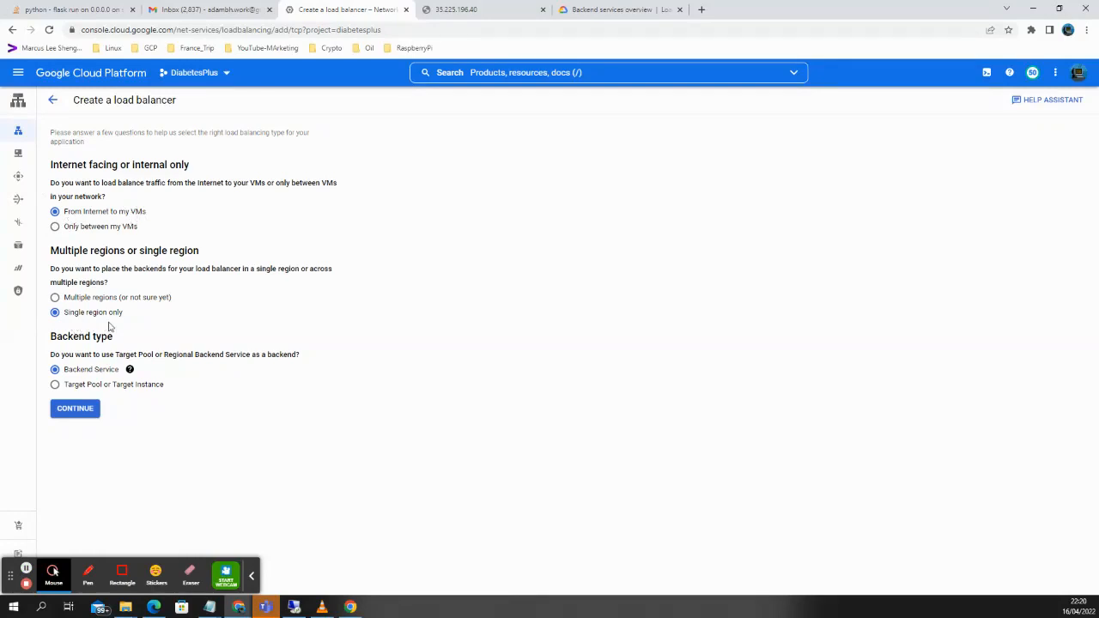
left_click(88, 412)
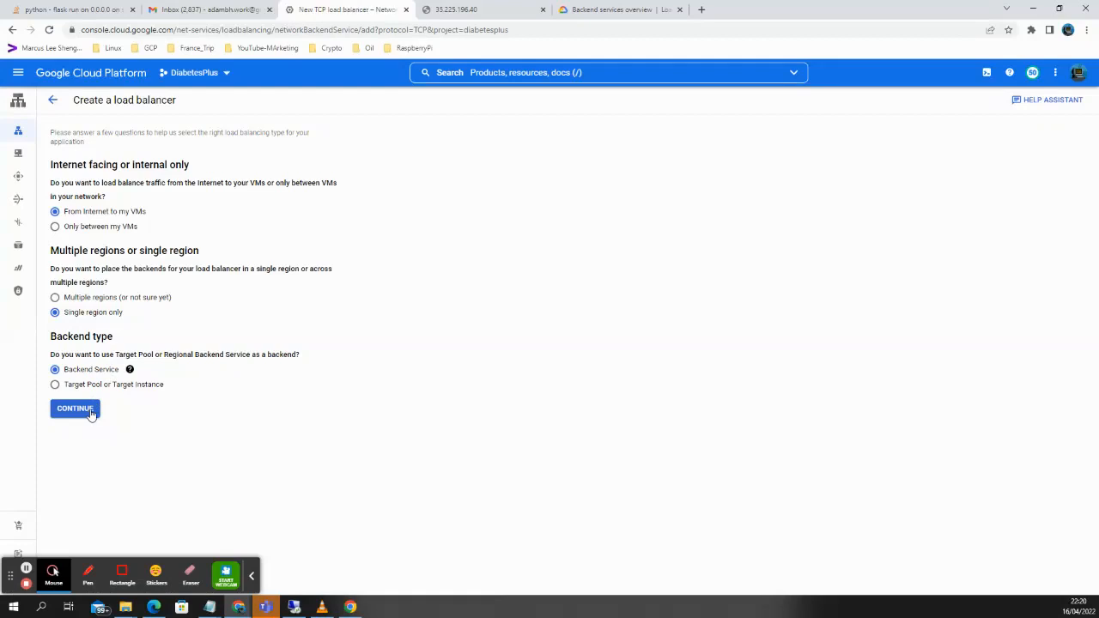
Name the load balancer connect-lb and set its region to us-central1 (Iowa).
left_click(25, 571)
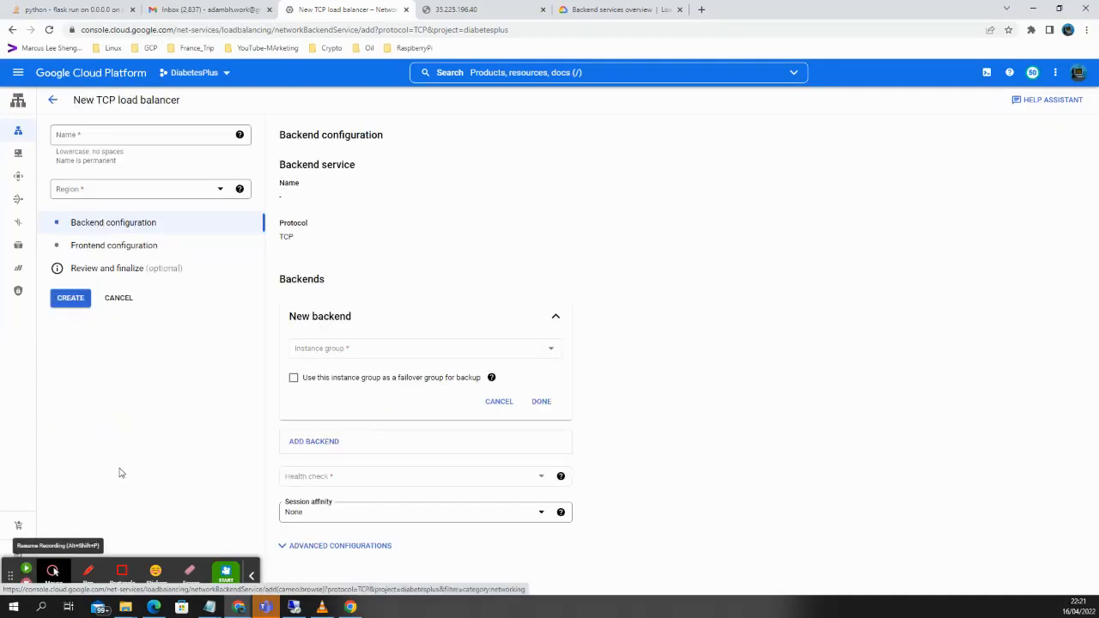
key("alt+shift+p")
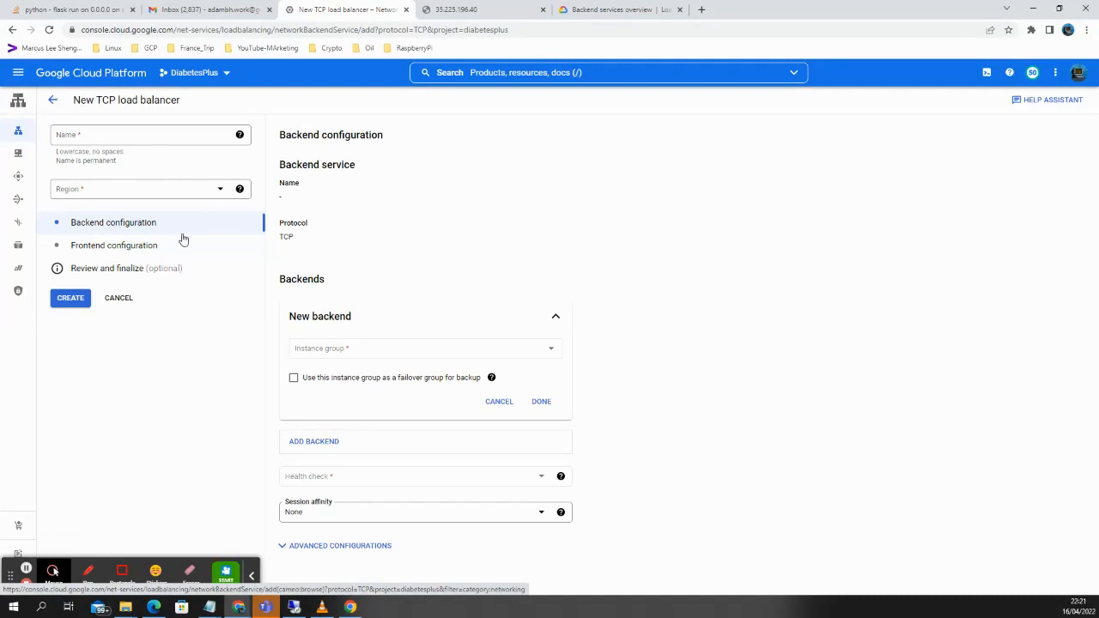
left_click(137, 133)
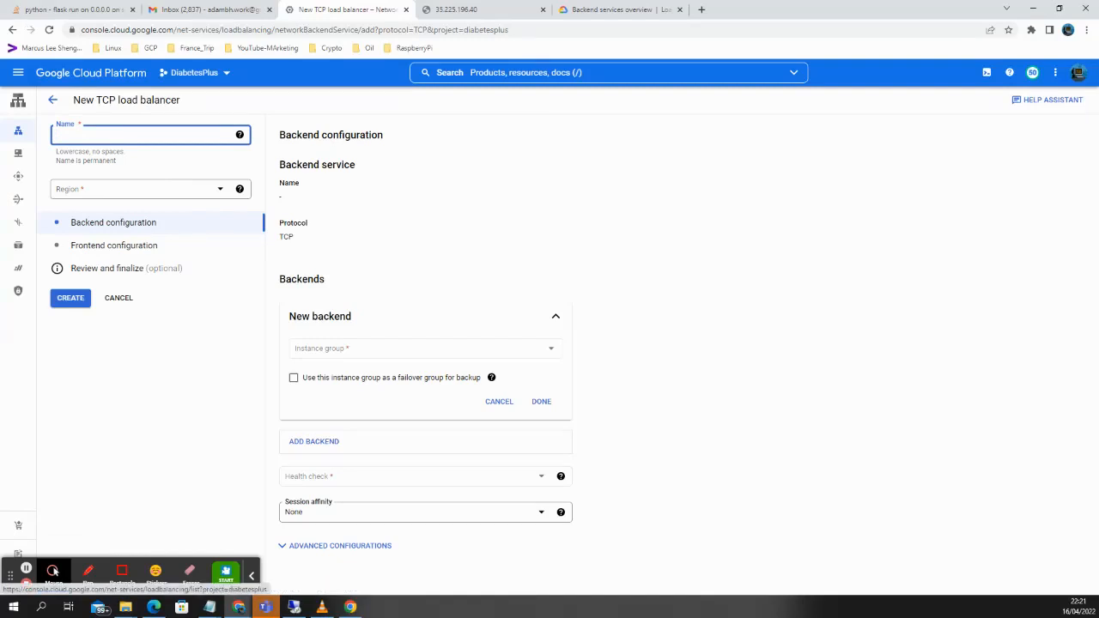
type("connect-lb")
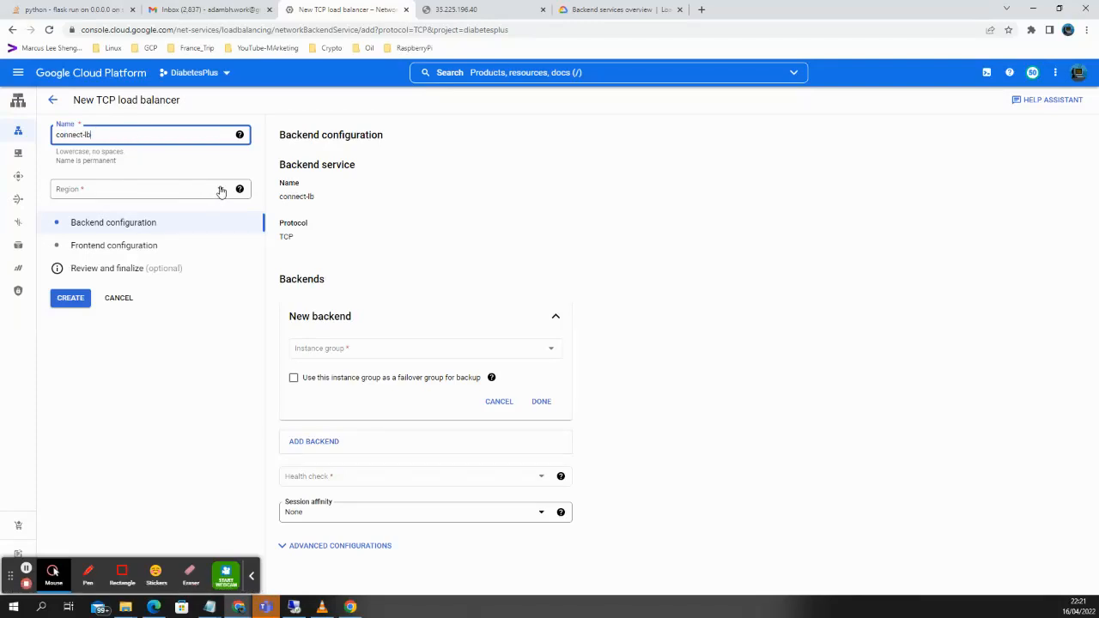
left_click(221, 191)
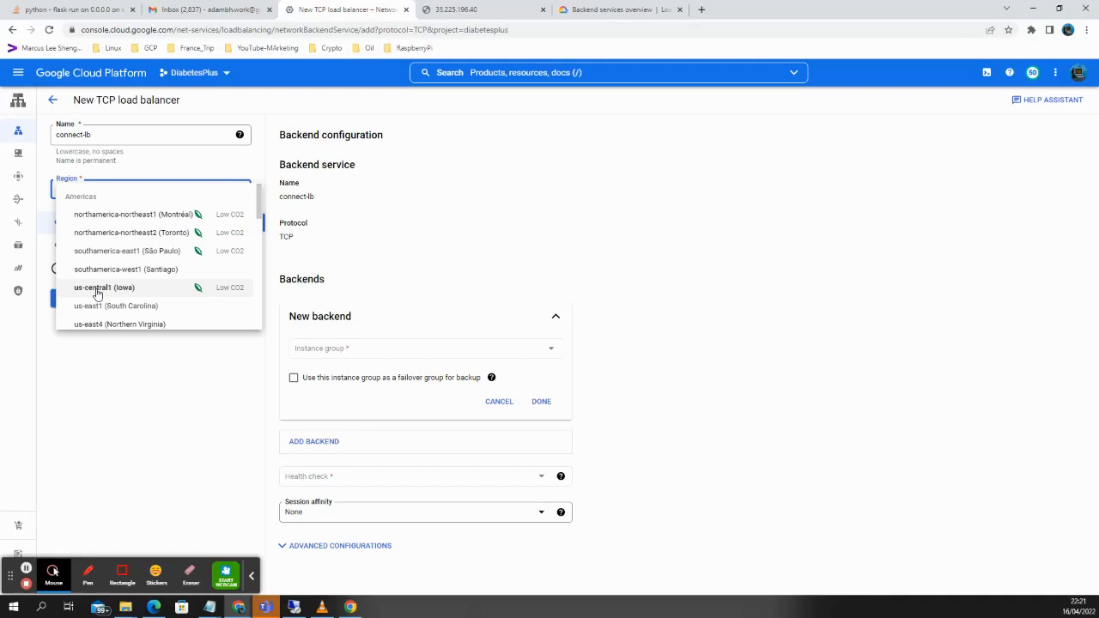
left_click(117, 291)
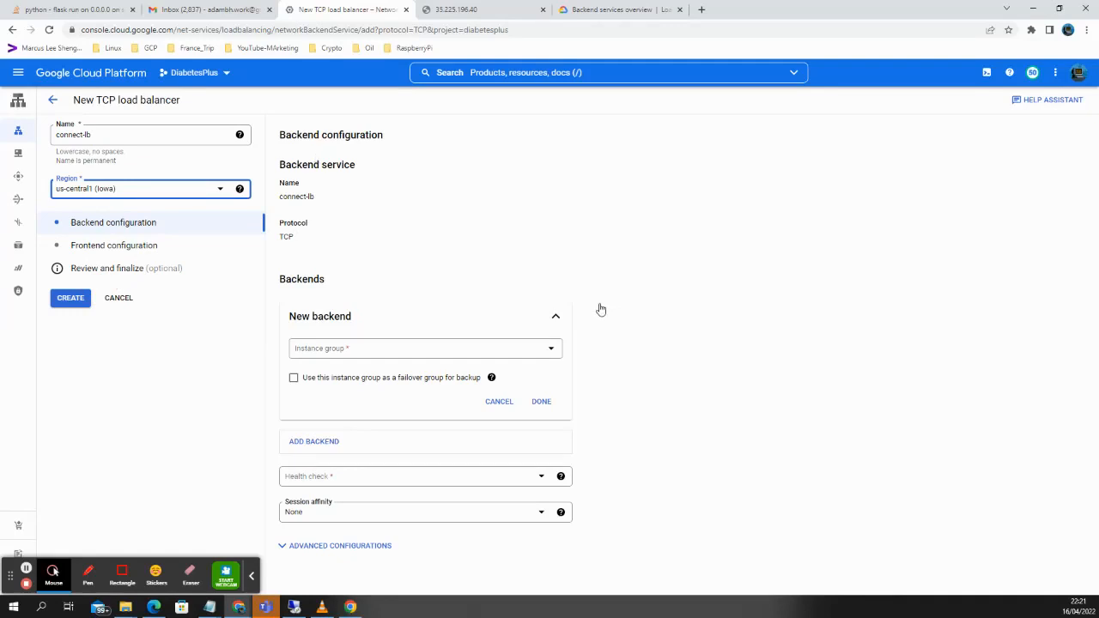
Add instance-group-diabetes-server-v2 as the load balancer's backend.
left_click(459, 350)
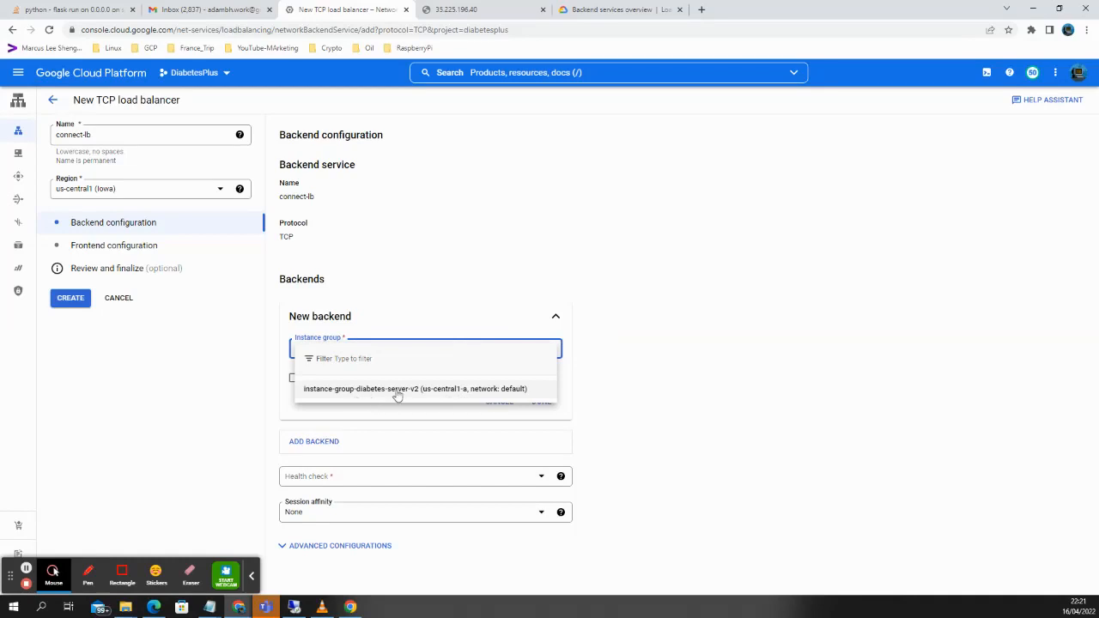
left_click(397, 393)
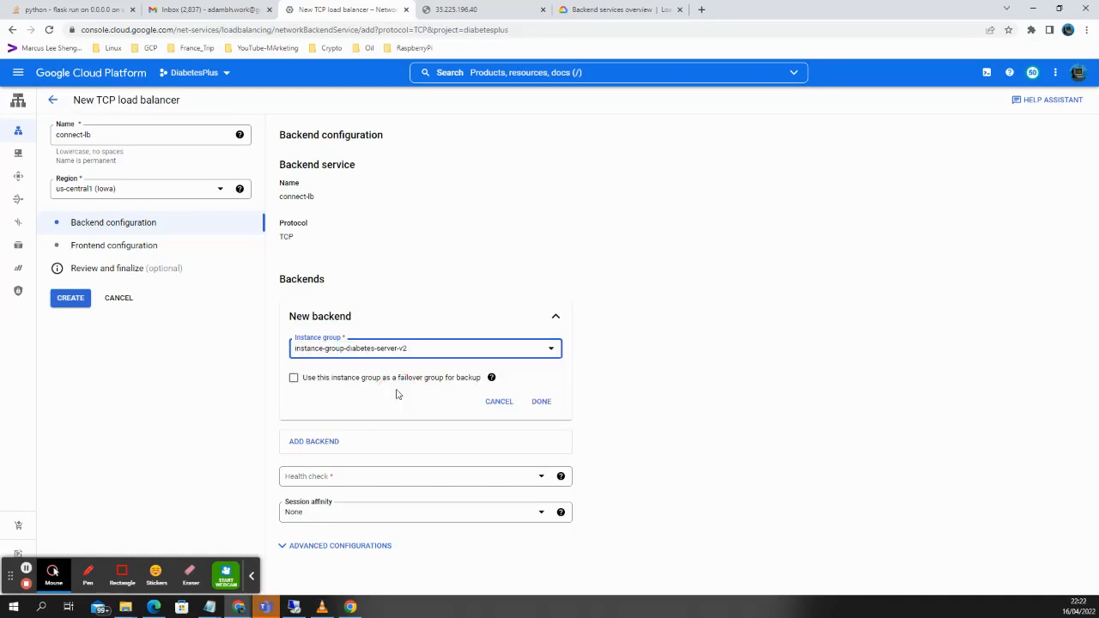
left_click(541, 402)
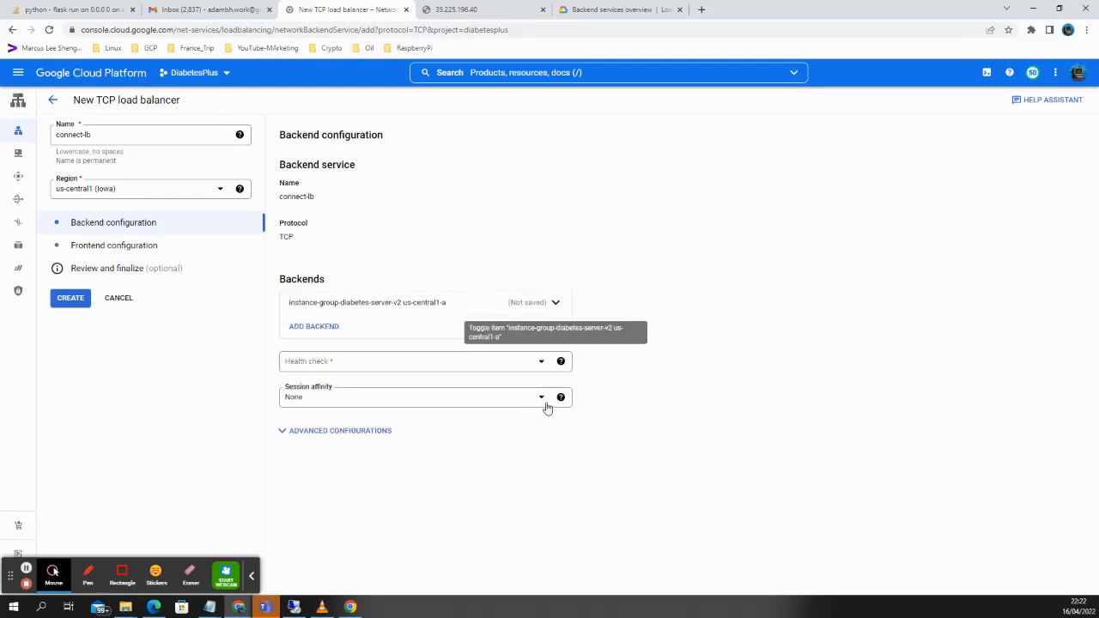
Create and save a TCP health check named check7 on port 80.
left_click(449, 362)
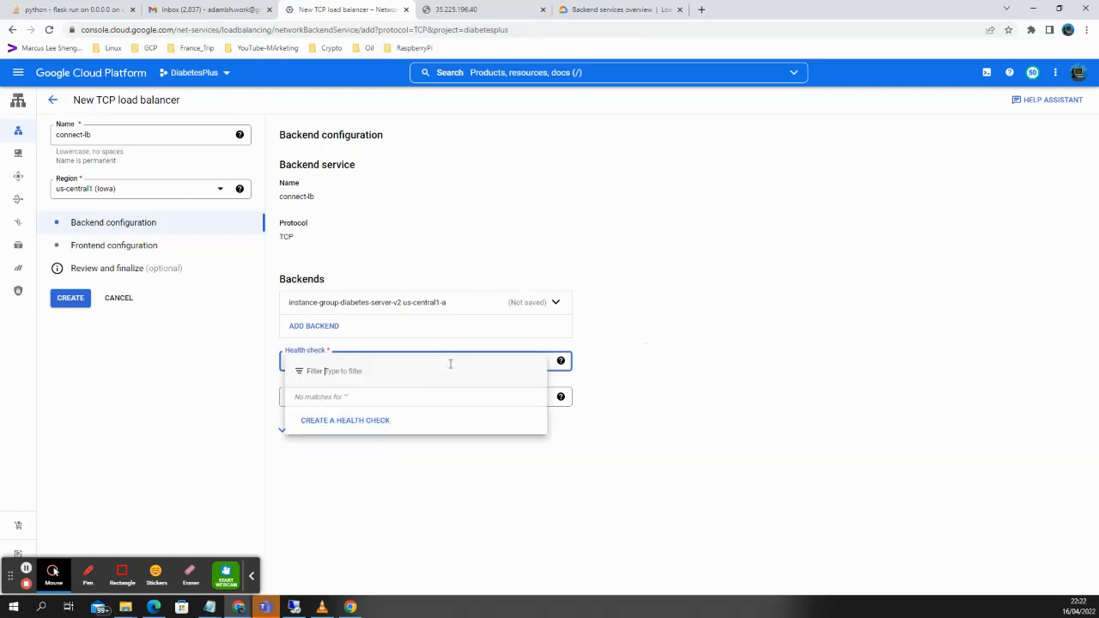
left_click(365, 426)
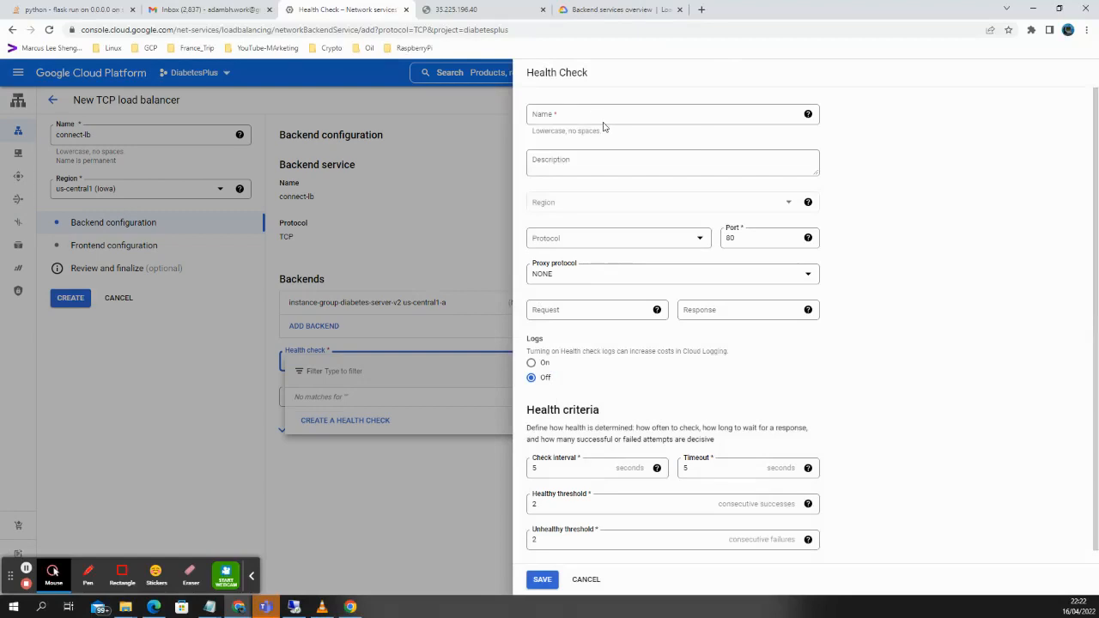
left_click(609, 118)
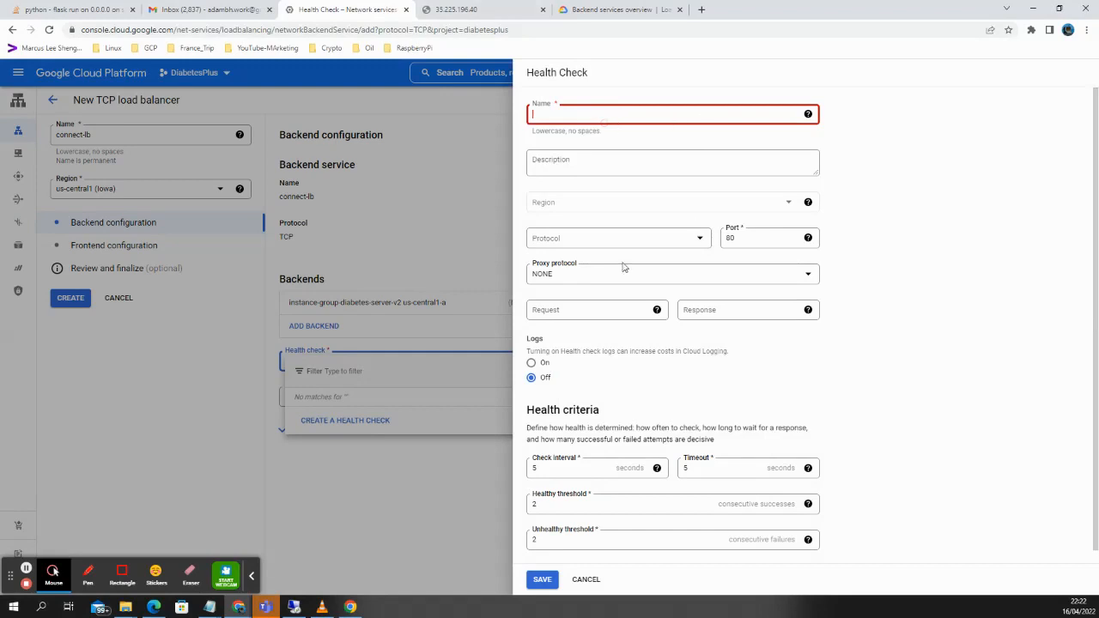
type("check7")
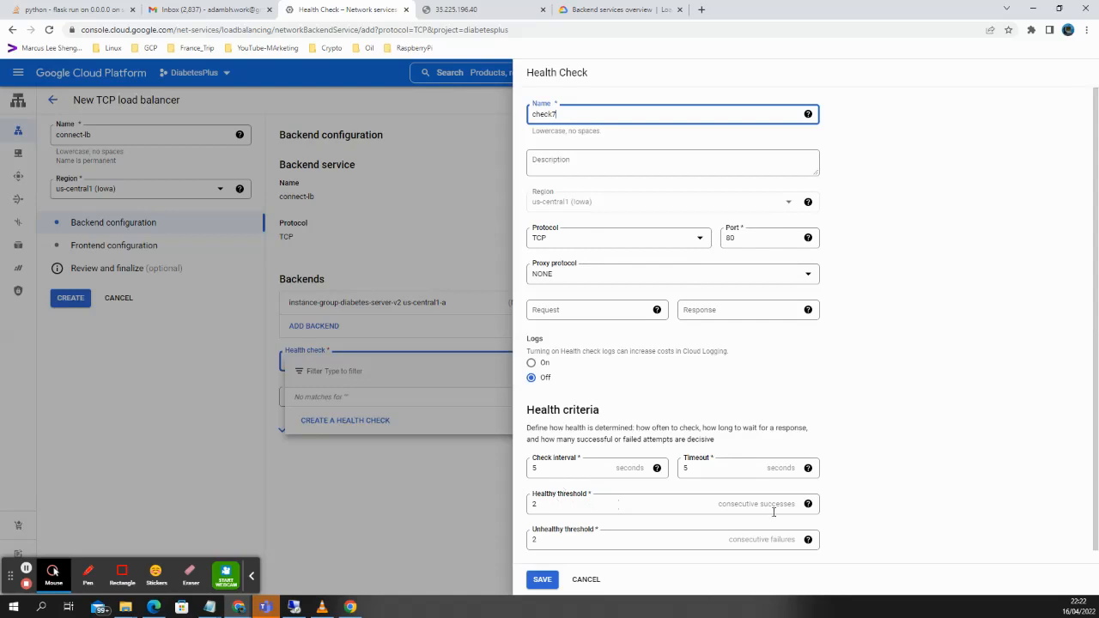
left_click(543, 580)
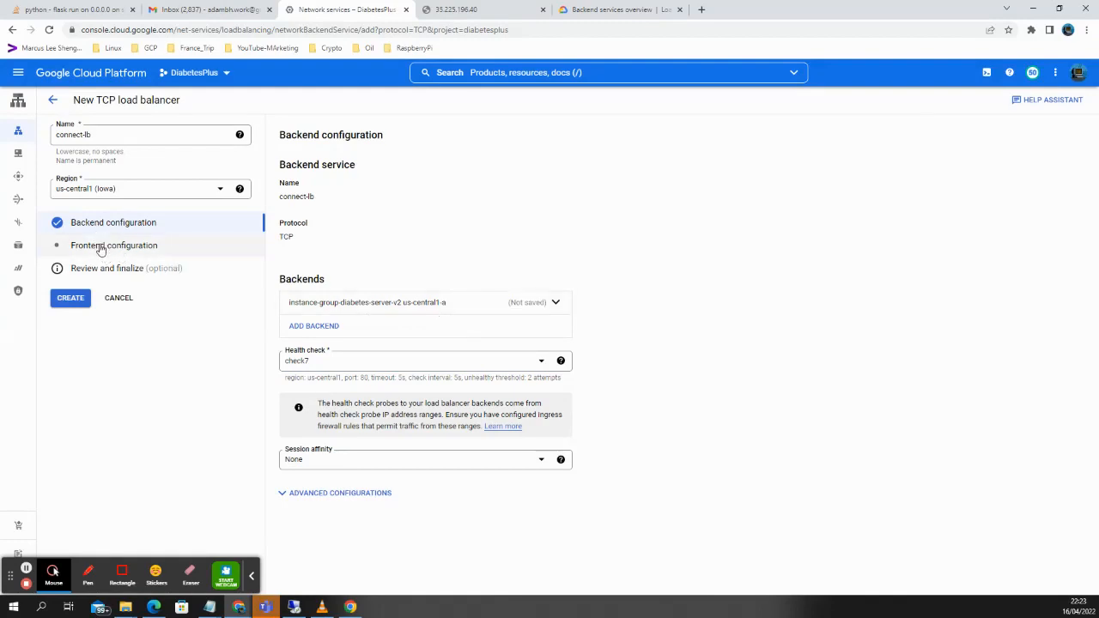
Add frontend-lb with Standard tier, ephemeral IP and TCP port 5000.
left_click(73, 300)
left_click(73, 300)
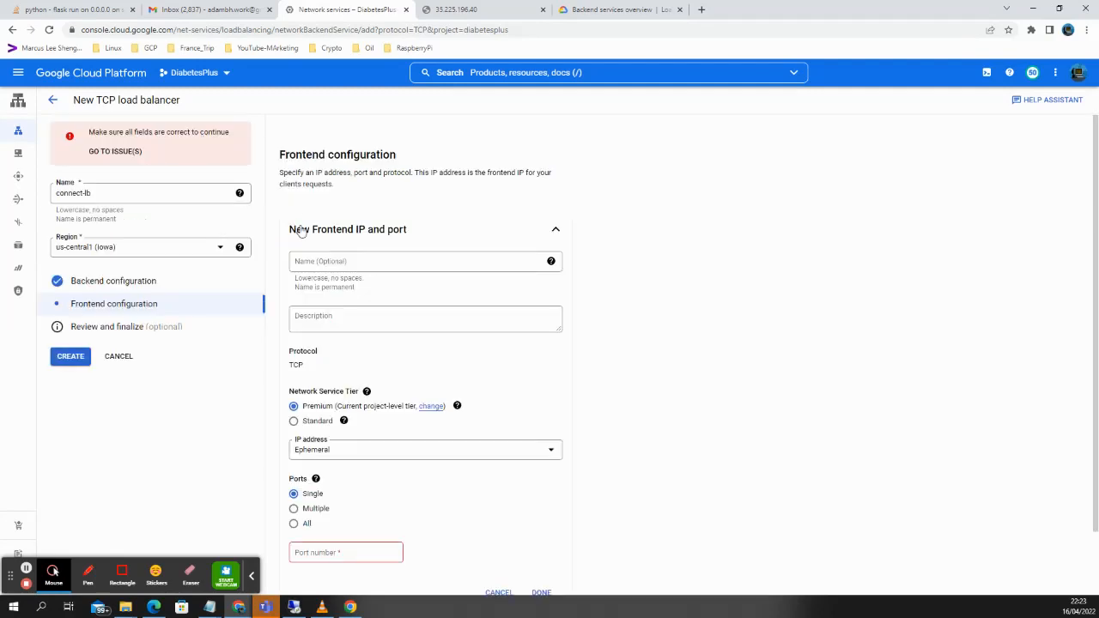
left_click(358, 260)
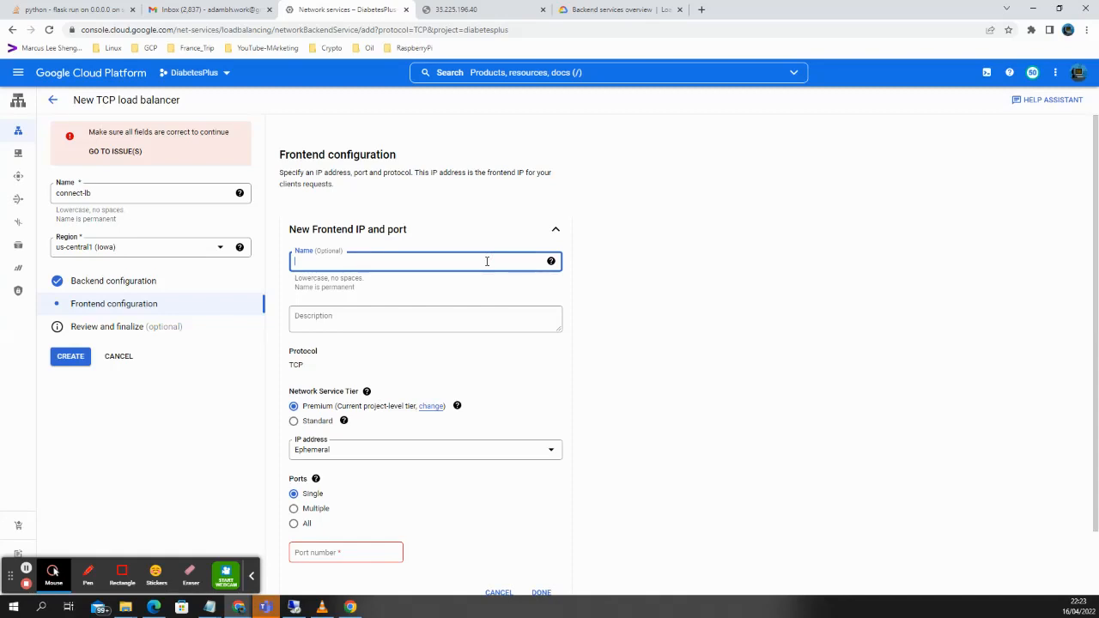
type("frontend-lb")
left_click(294, 422)
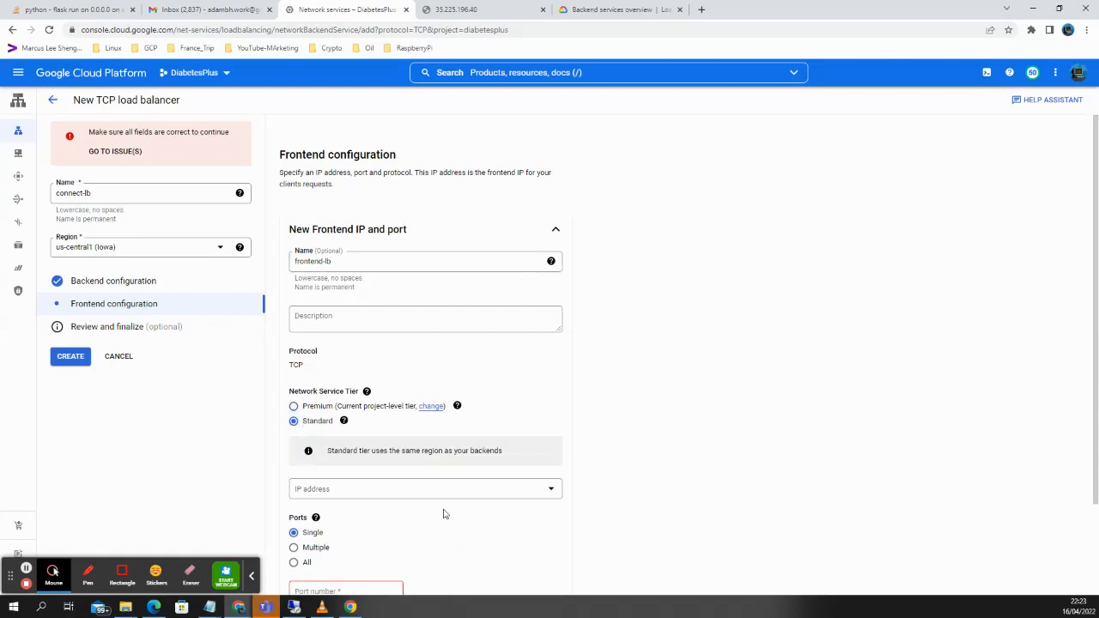
scroll(444, 514, "down", 2)
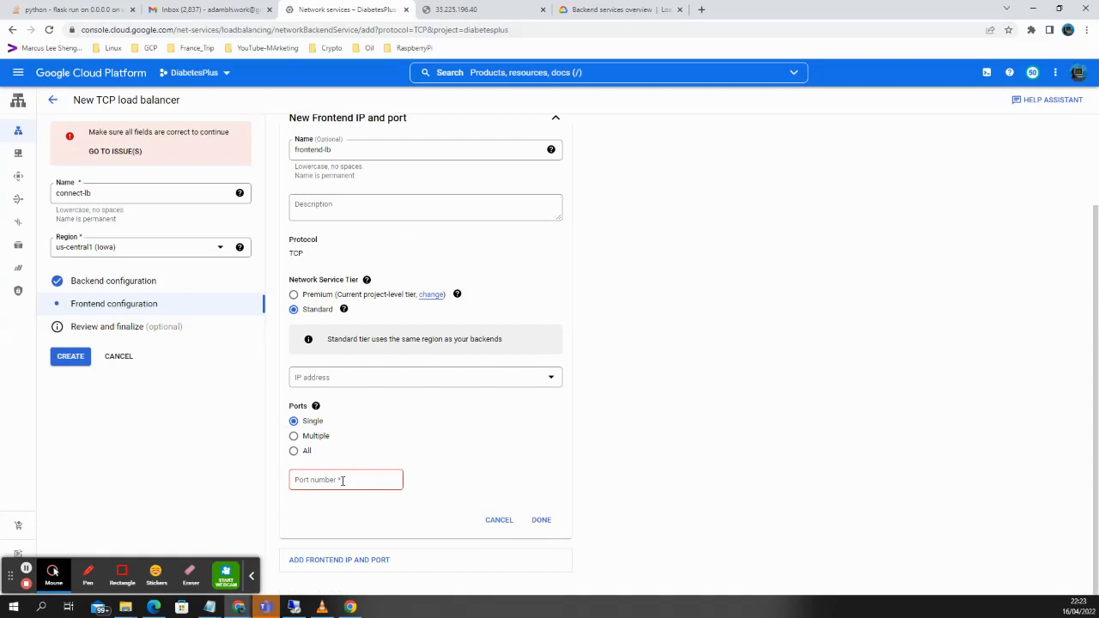
left_click(346, 483)
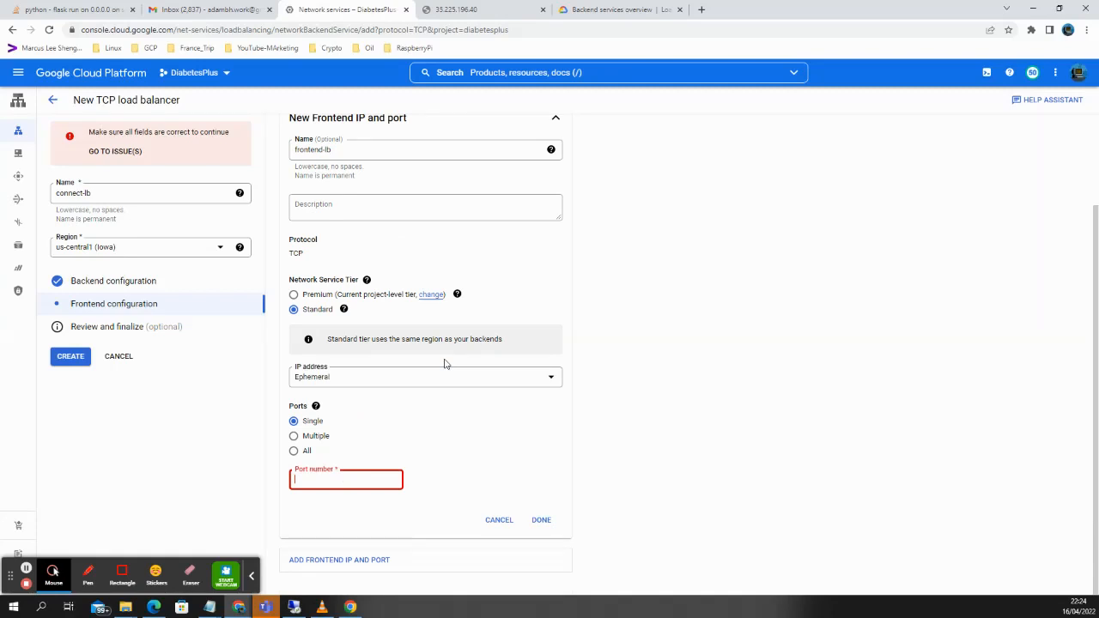
type("5")
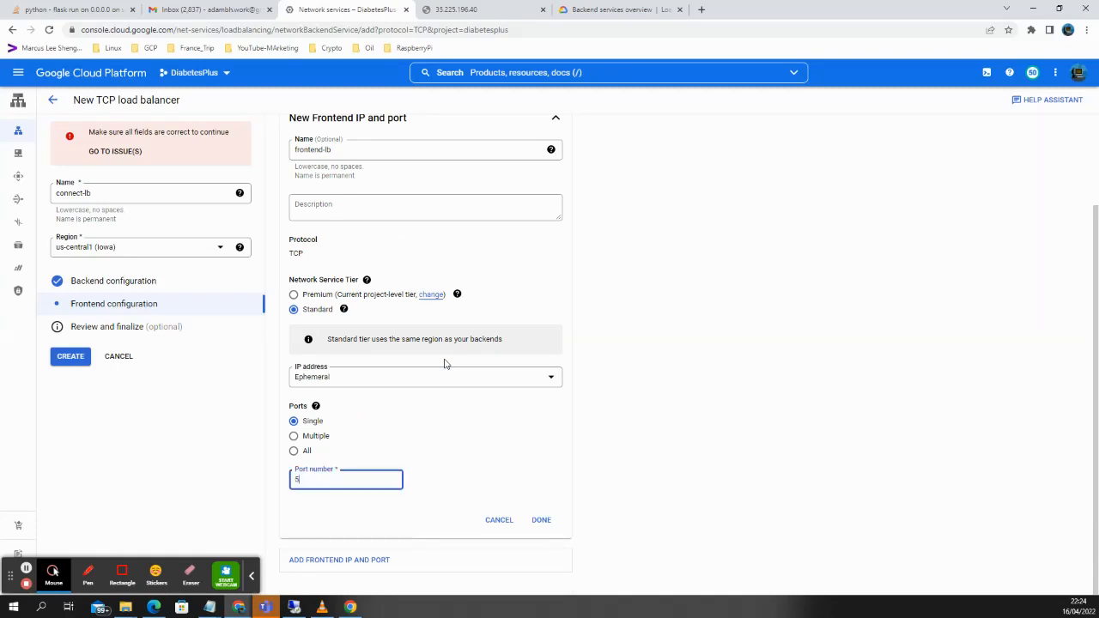
type("000")
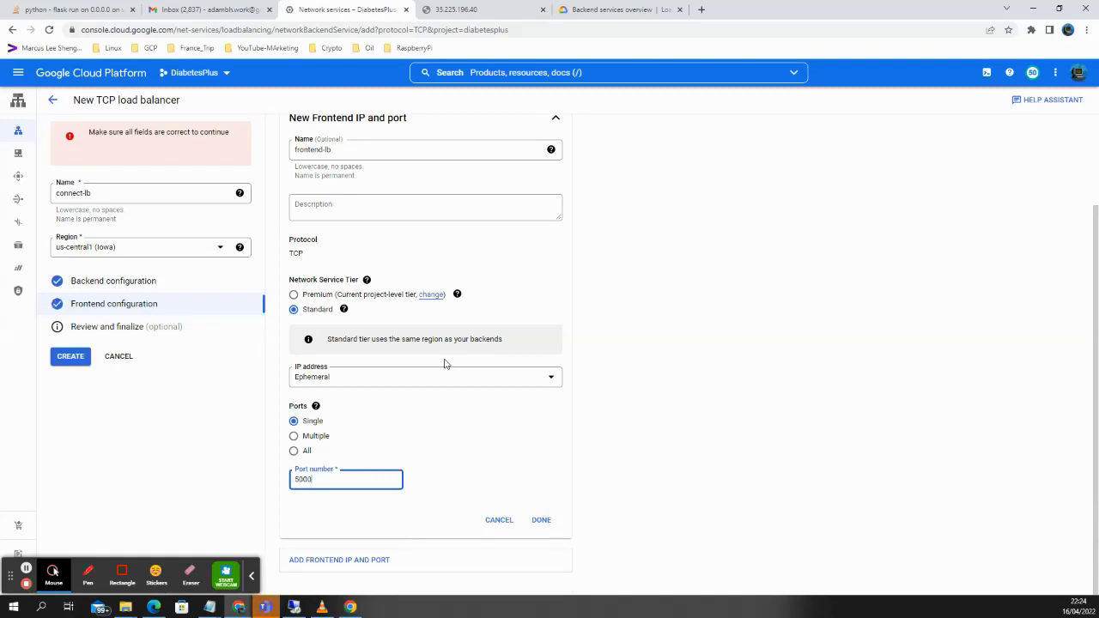
left_click(542, 522)
left_click(541, 521)
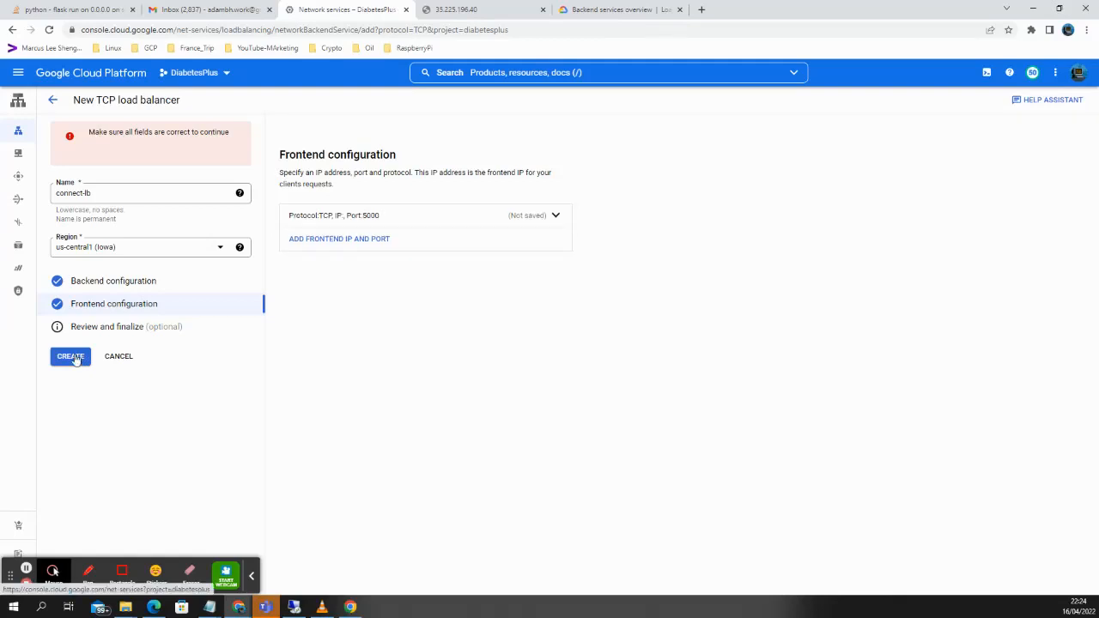
Create connect-lb so it lists as a TCP network load balancer in us-central1.
left_click(73, 356)
left_click(26, 569)
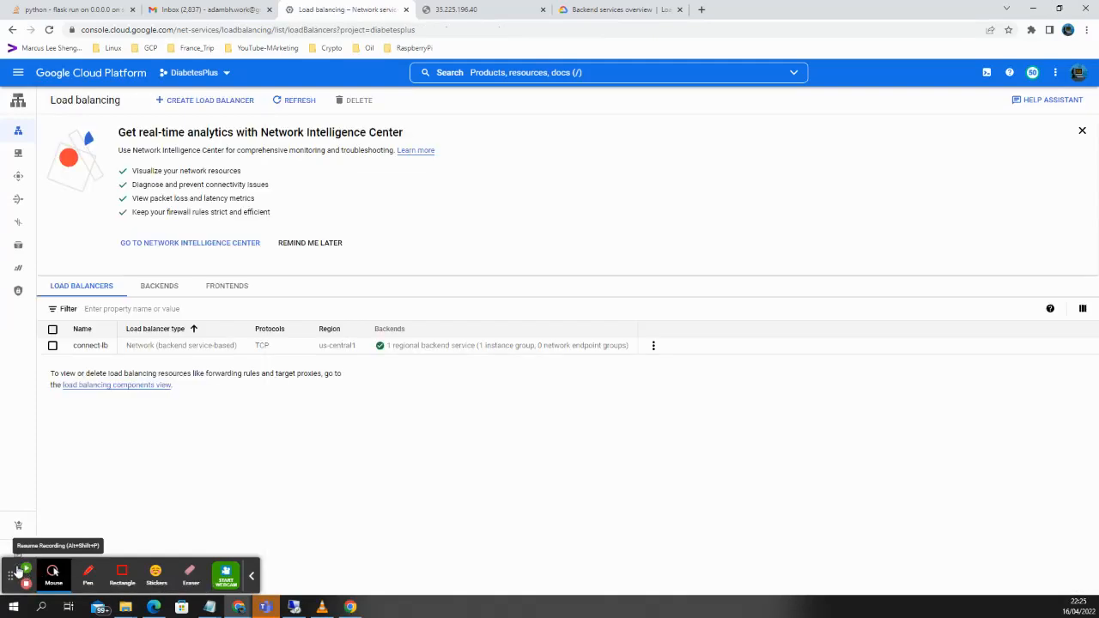
left_click(22, 570)
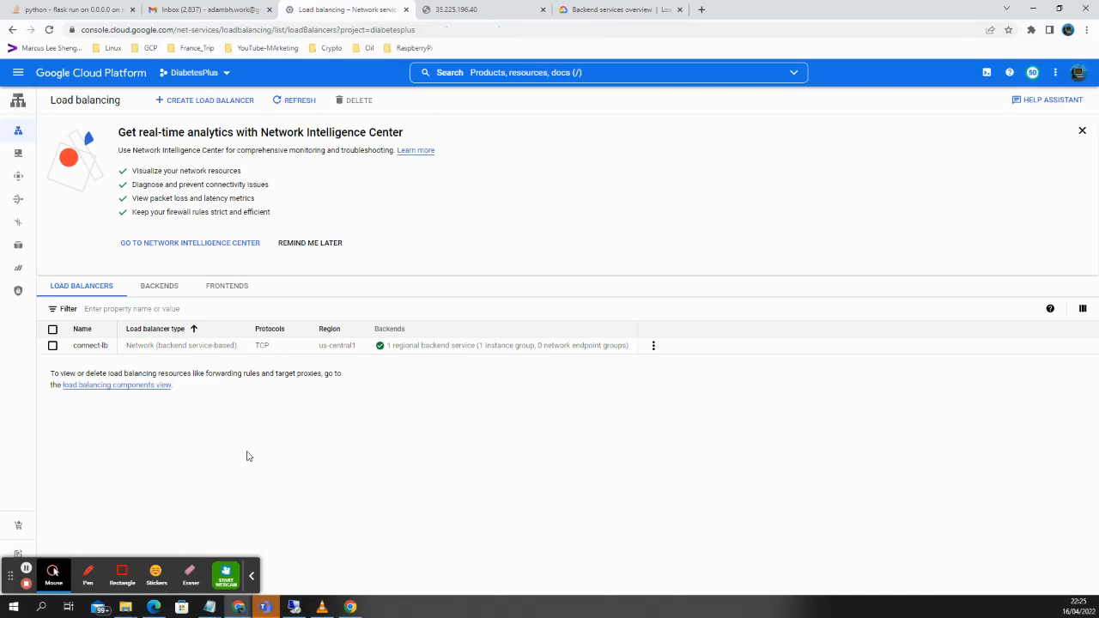
Open the connect-lb load balancer details and copy its frontend address 35.208.12.220:5000.
left_click(89, 347)
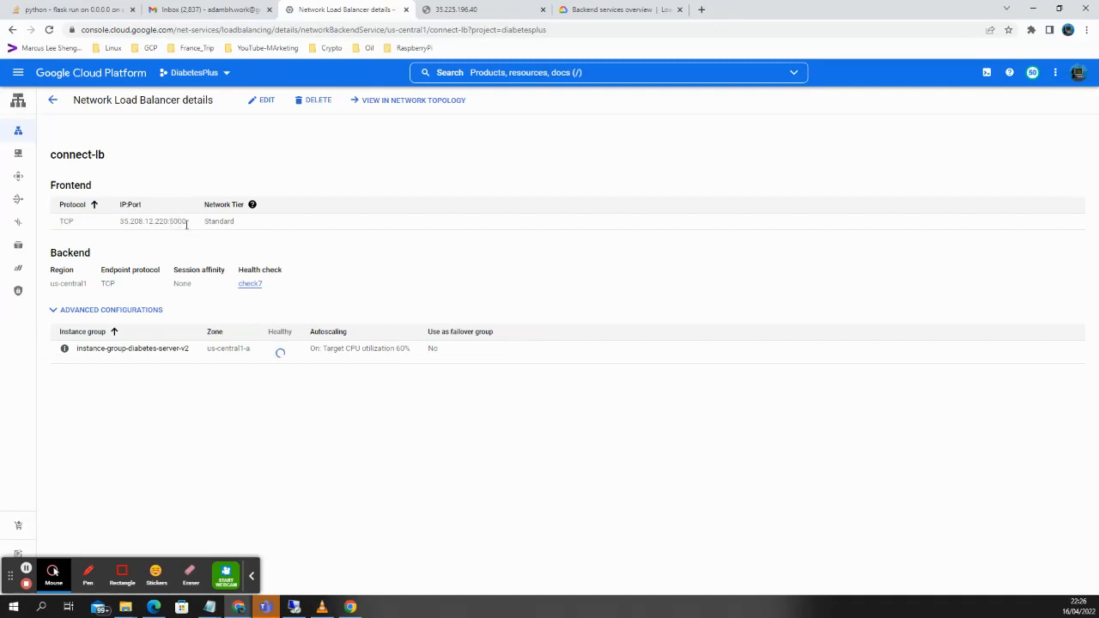
mouse_move(183, 222)
left_mouse_down()
mouse_move(115, 222)
mouse_move(133, 221)
left_mouse_up()
right_click(149, 226)
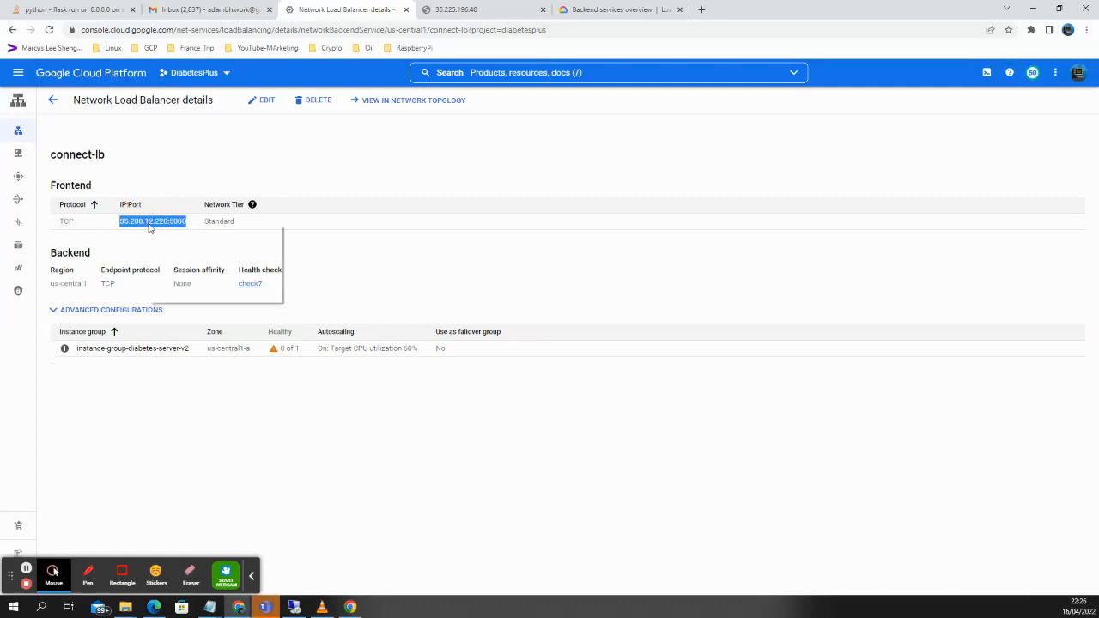
left_click(171, 233)
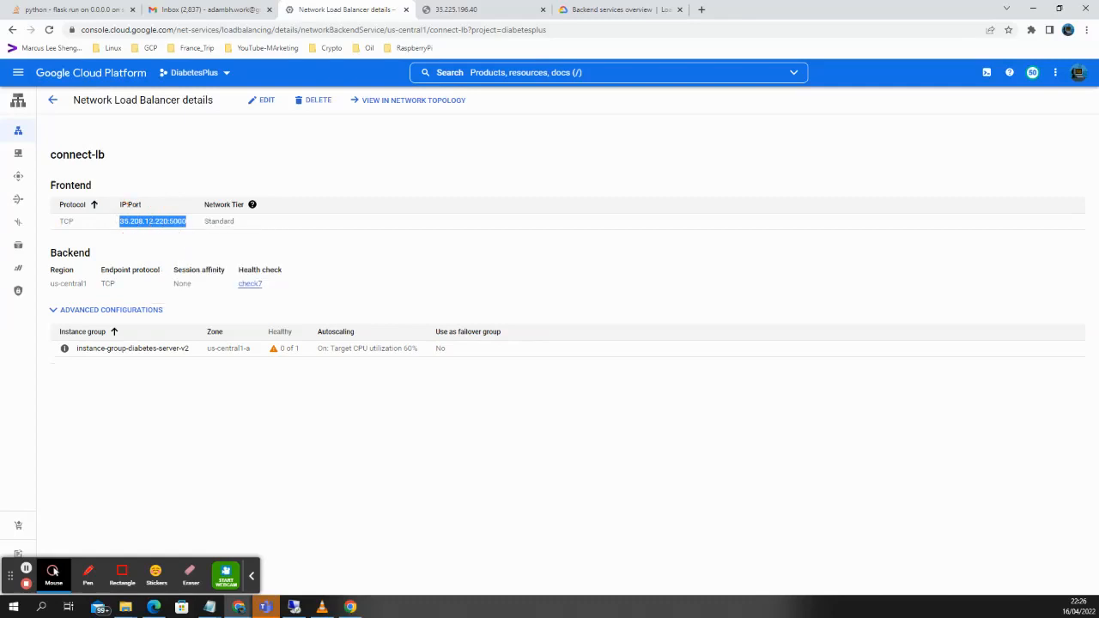
left_click(208, 607)
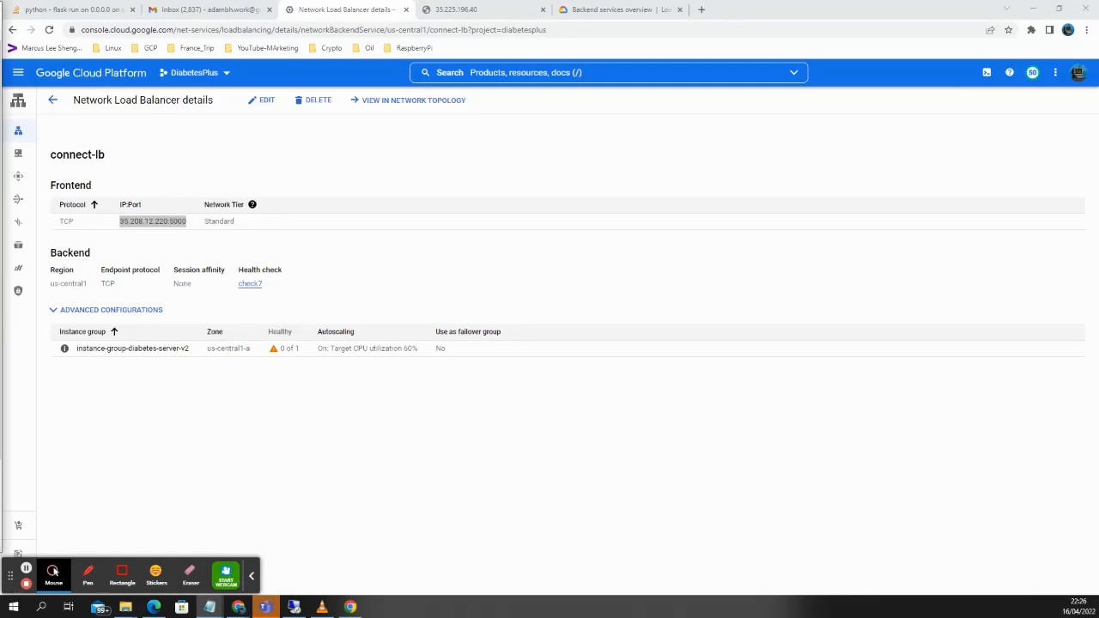
left_click_drag(3, 121, 397, 28)
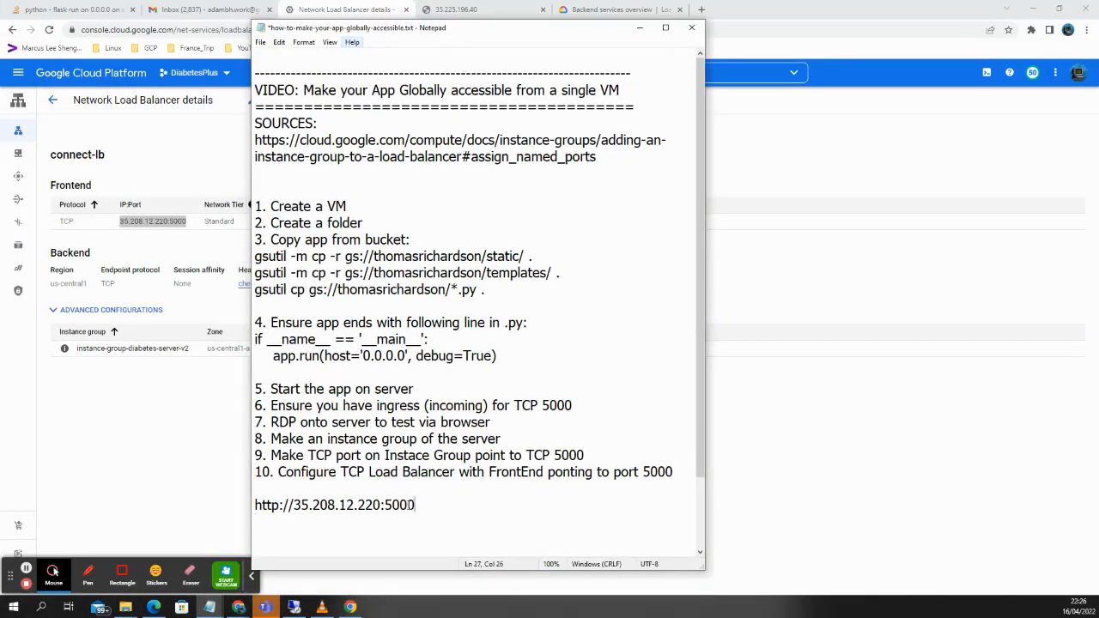
left_click_drag(415, 505, 255, 505)
right_click(273, 508)
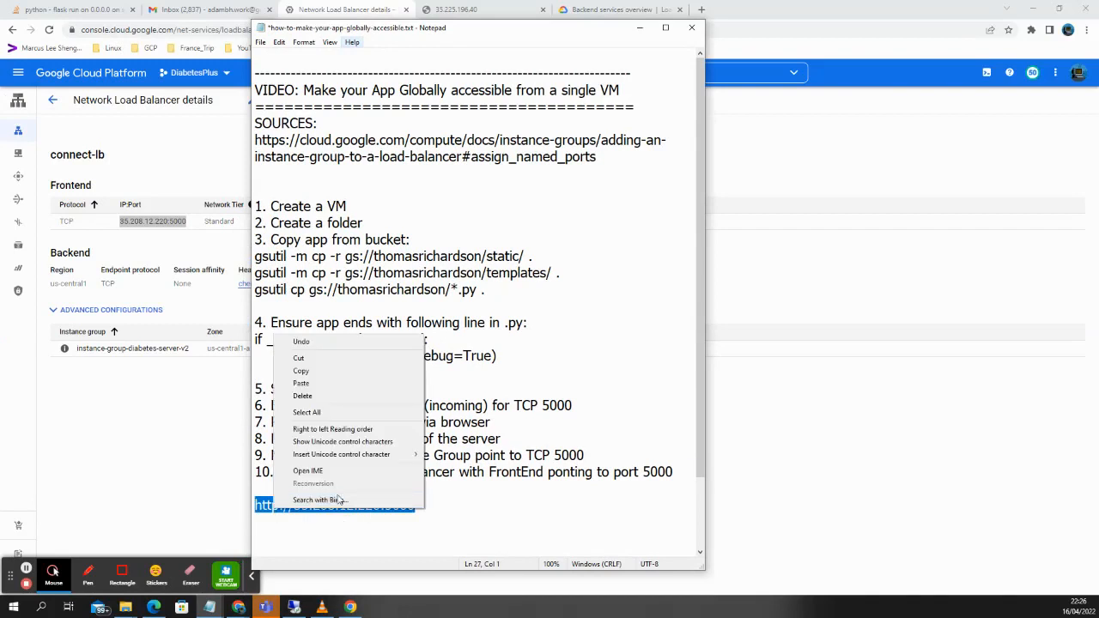
left_click(323, 370)
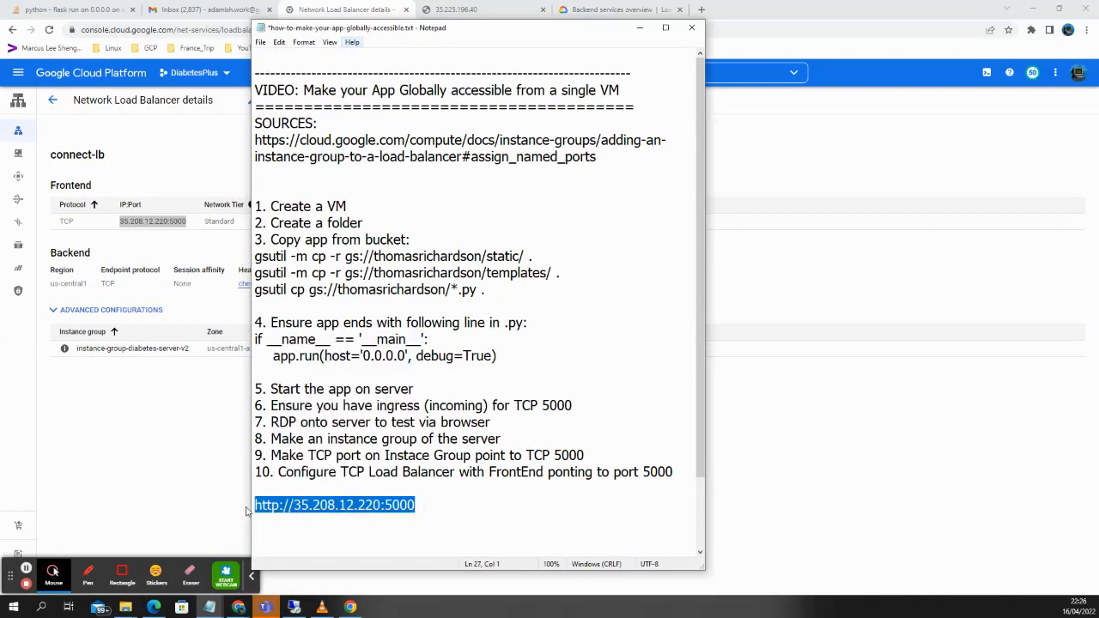
left_click(154, 607)
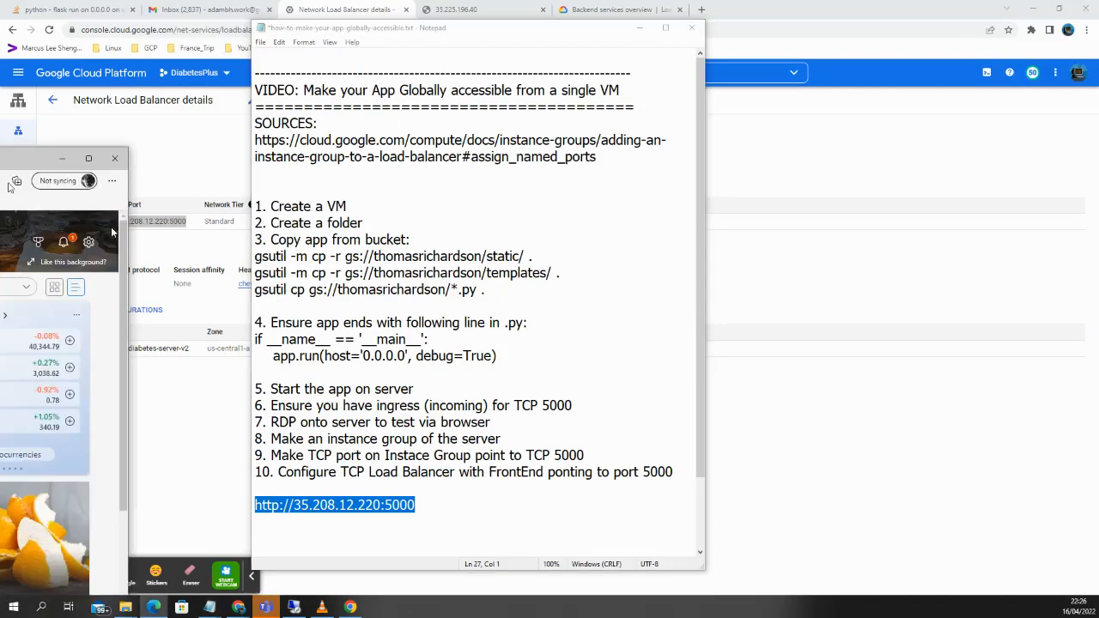
left_click_drag(112, 231, 538, 22)
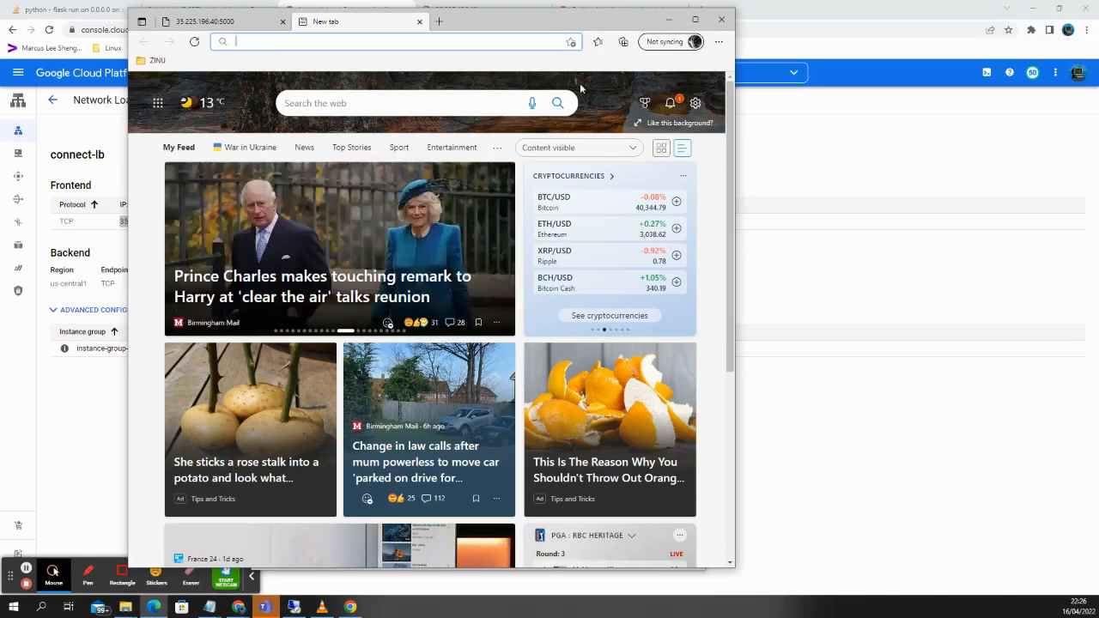
left_click_drag(736, 208, 996, 209)
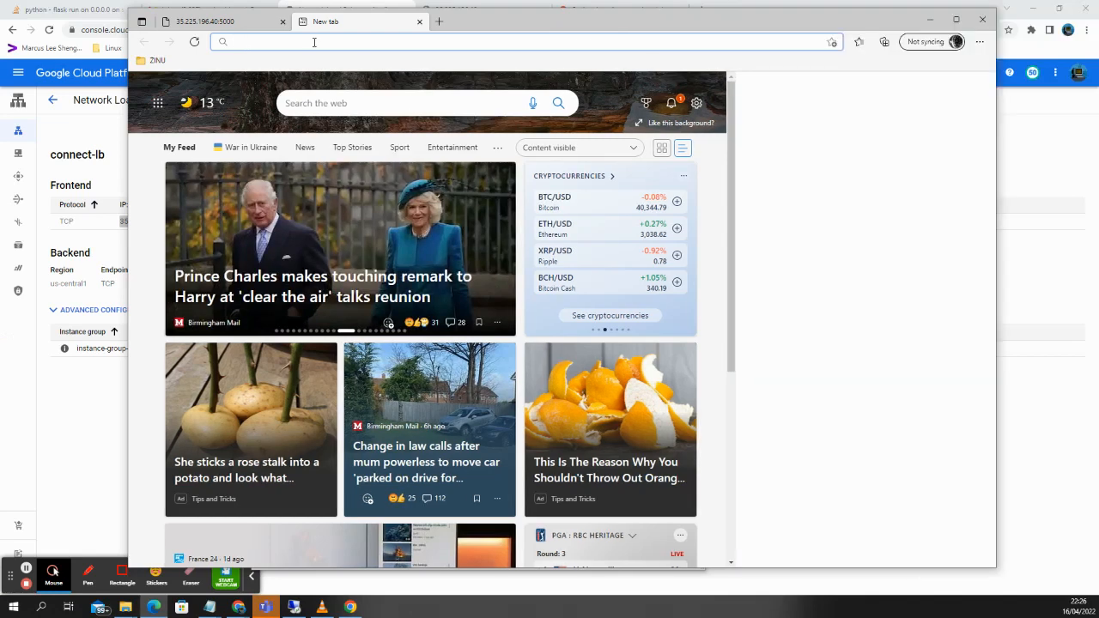
key("ctrl+v")
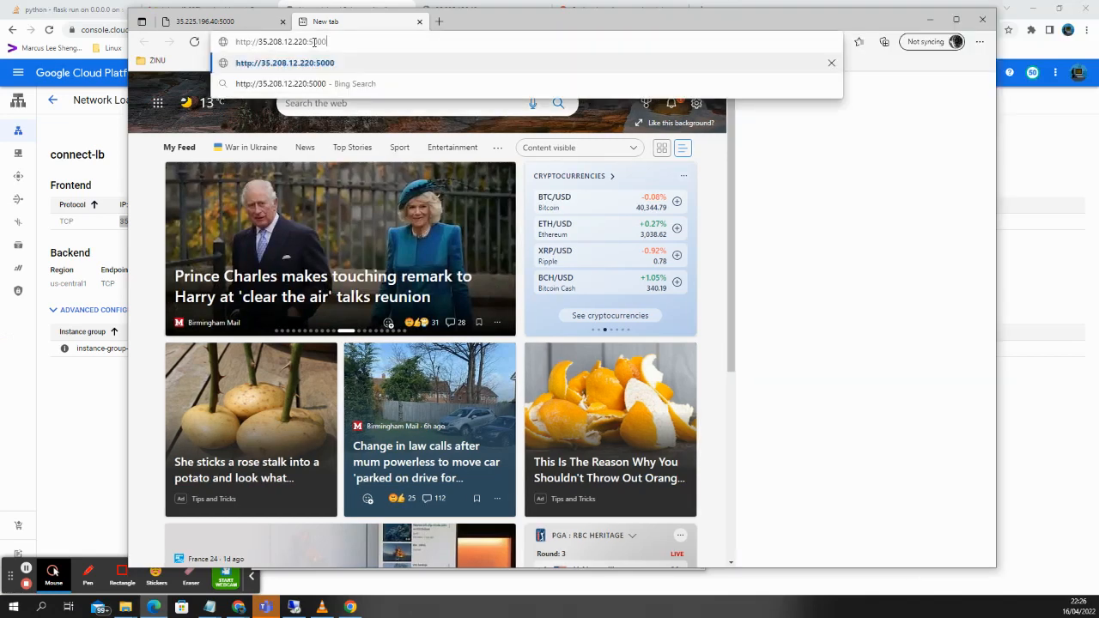
key("Return")
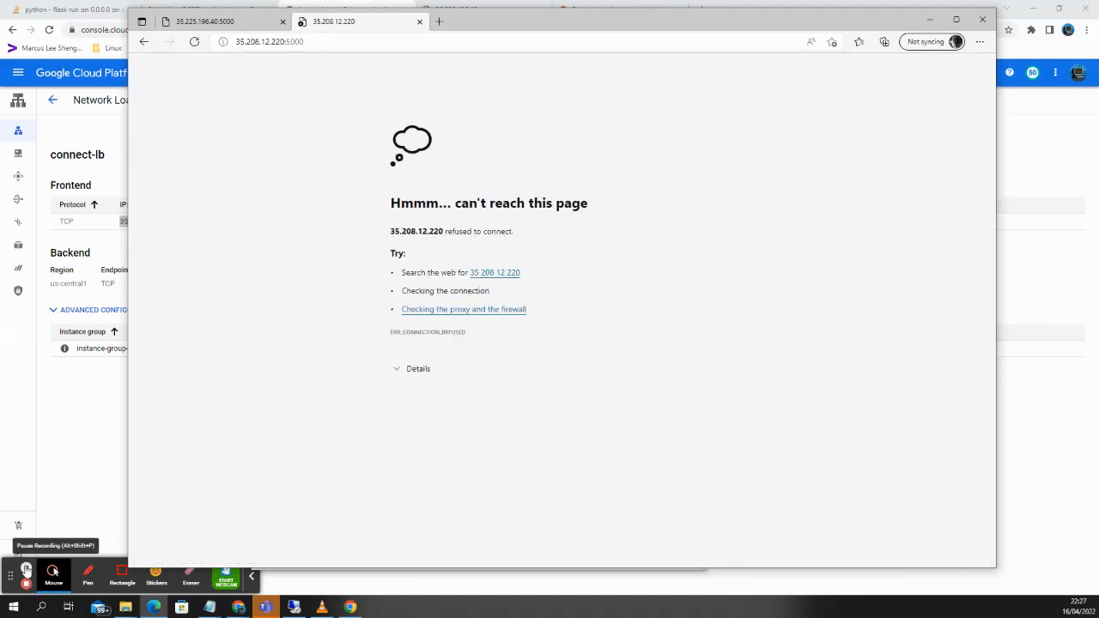
left_click(27, 571)
left_click(27, 574)
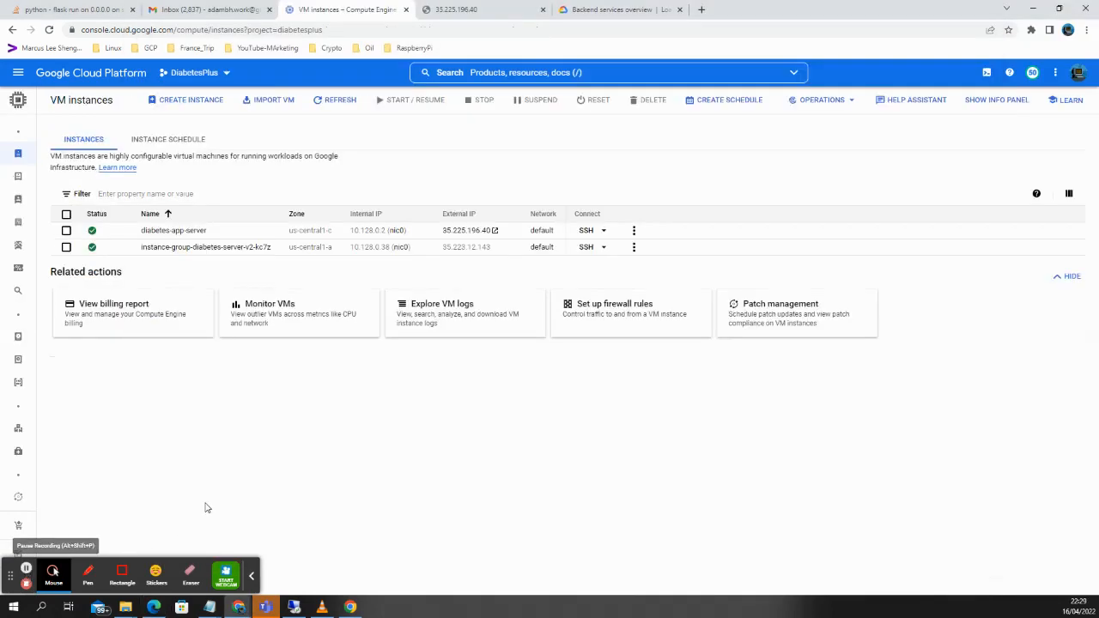
Start an SSH session to instance-group-diabetes-server-v2-kc7z and bring its terminal to the front.
left_click(178, 251)
left_click(583, 248)
left_click(27, 571)
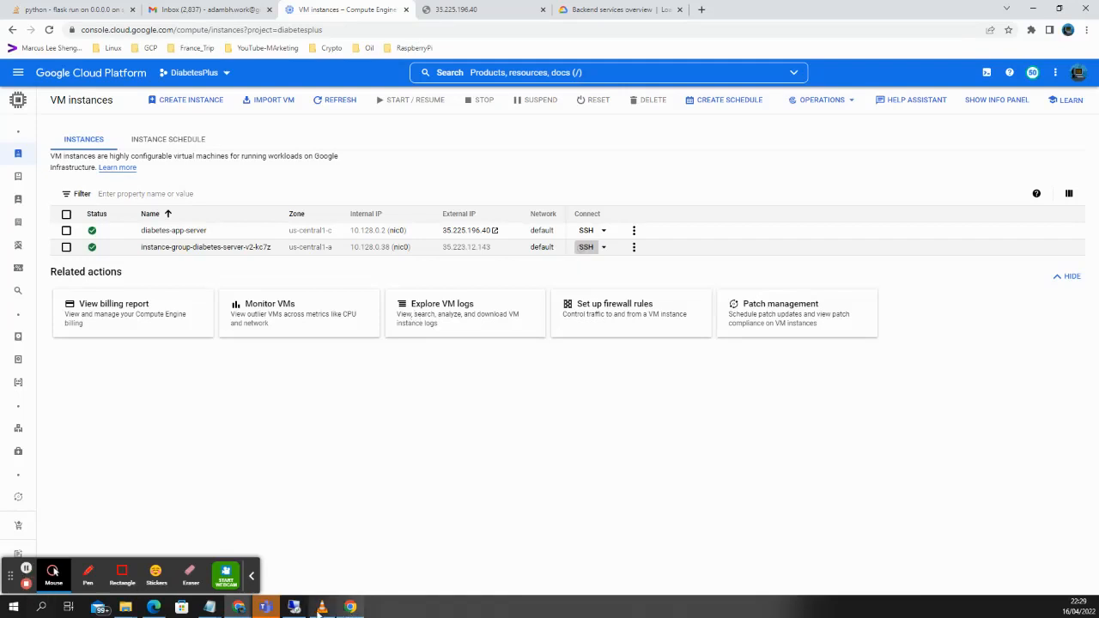
mouse_move(239, 607)
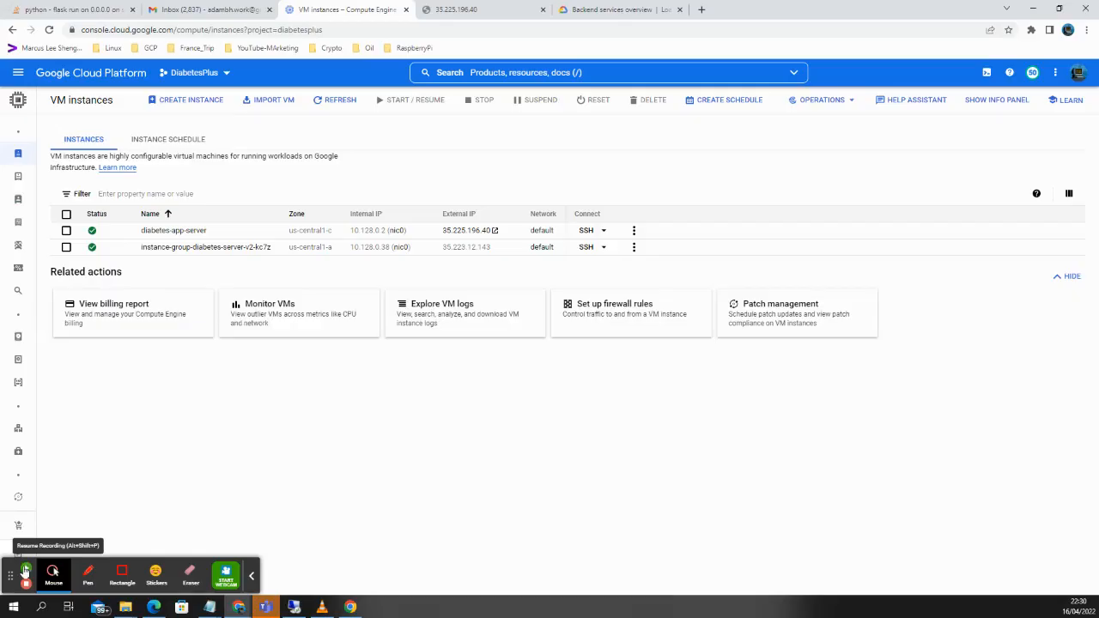
left_click(26, 569)
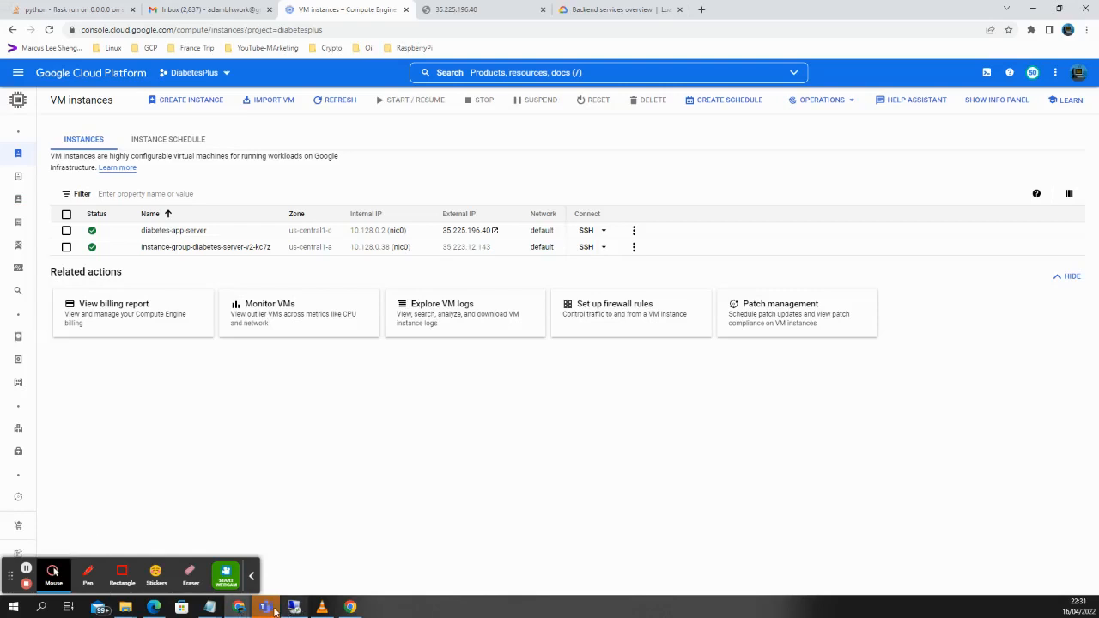
mouse_move(234, 606)
left_click(339, 541)
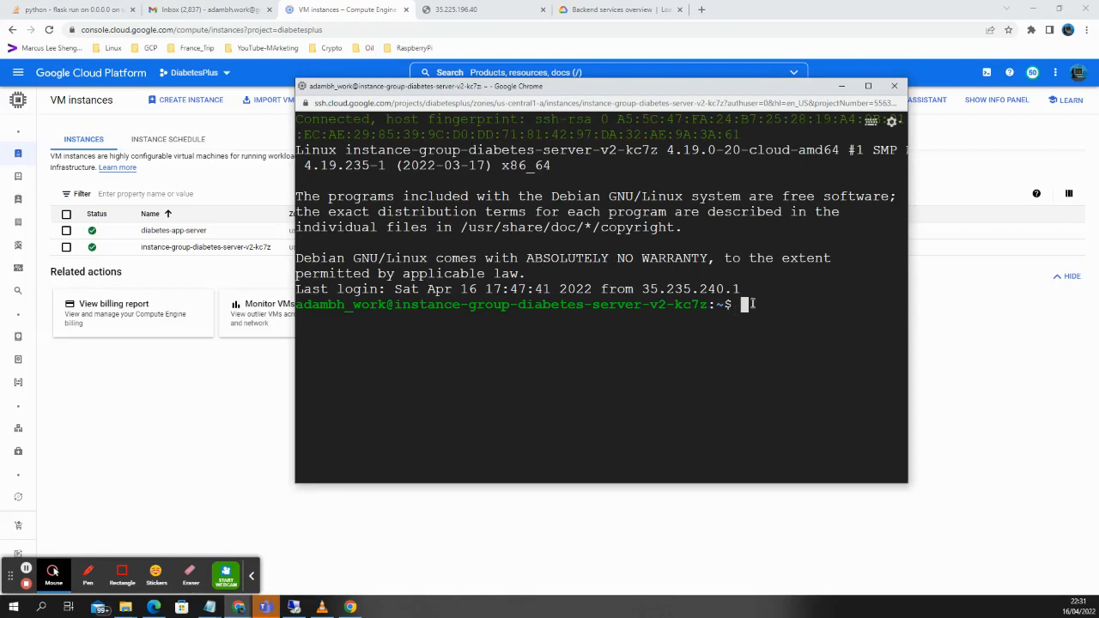
Widen the SSH terminal, list the home files and move into the thhotel folder.
left_click_drag(905, 318, 1065, 318)
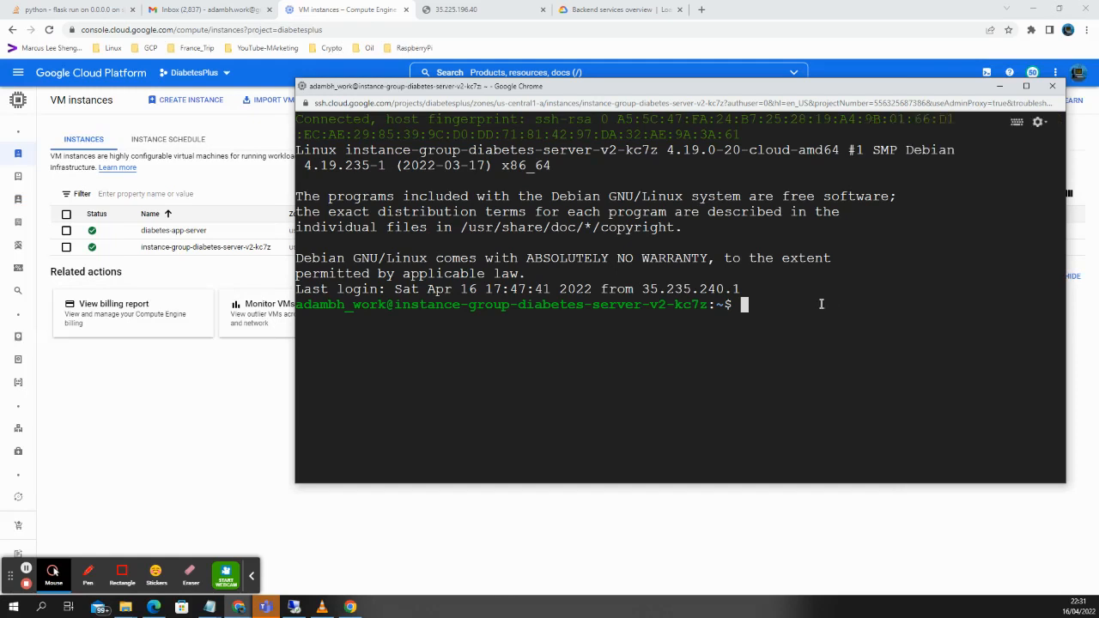
type("ls")
key("Return")
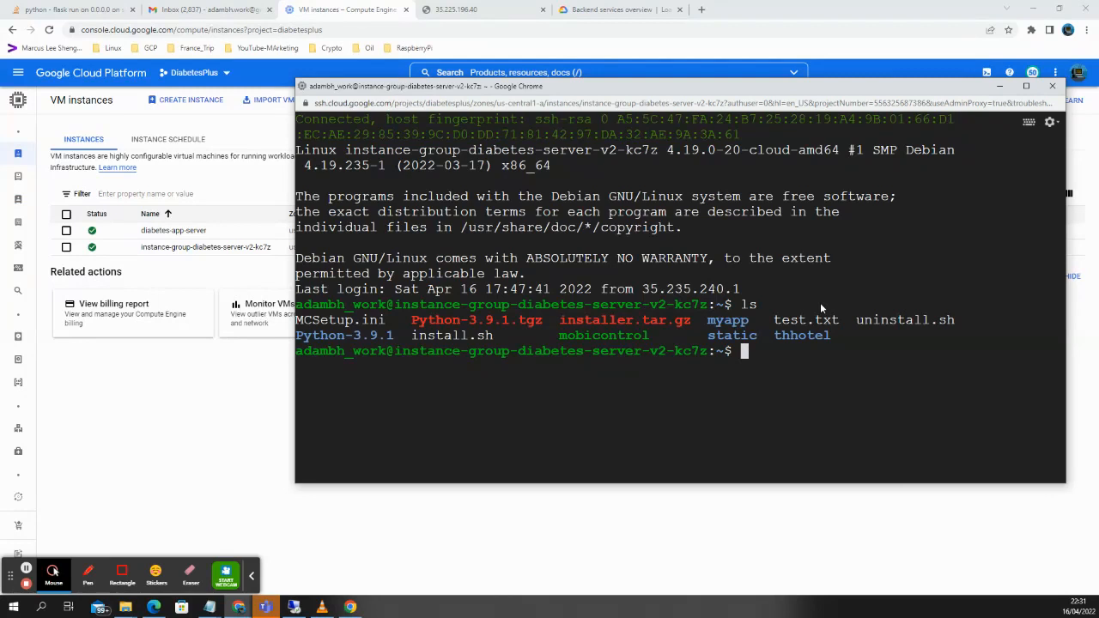
type("cd th")
key("Tab")
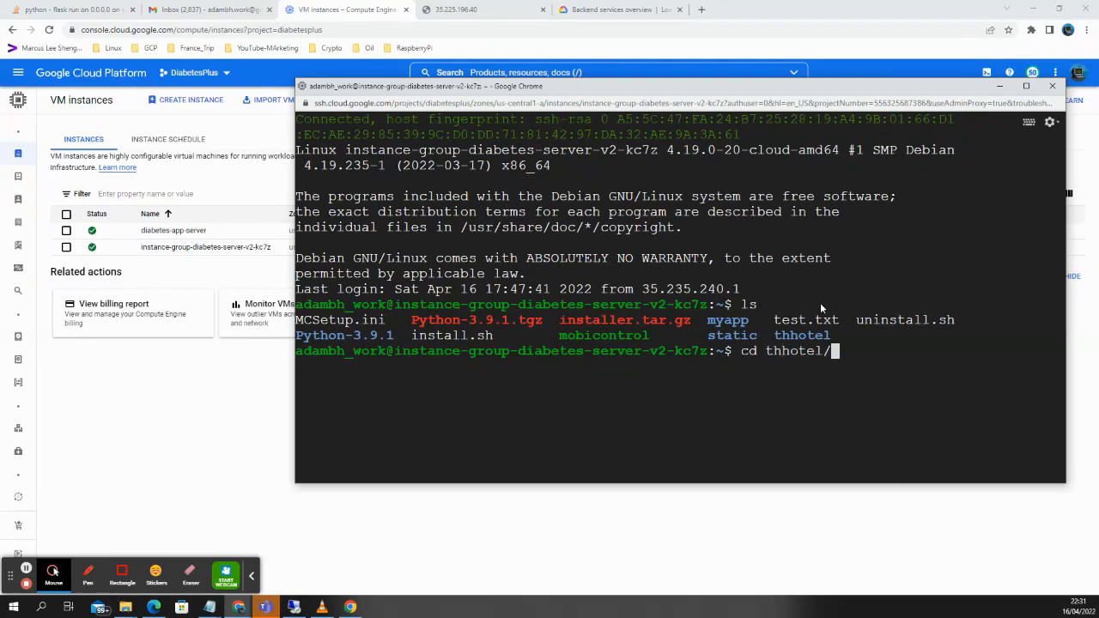
key("Return")
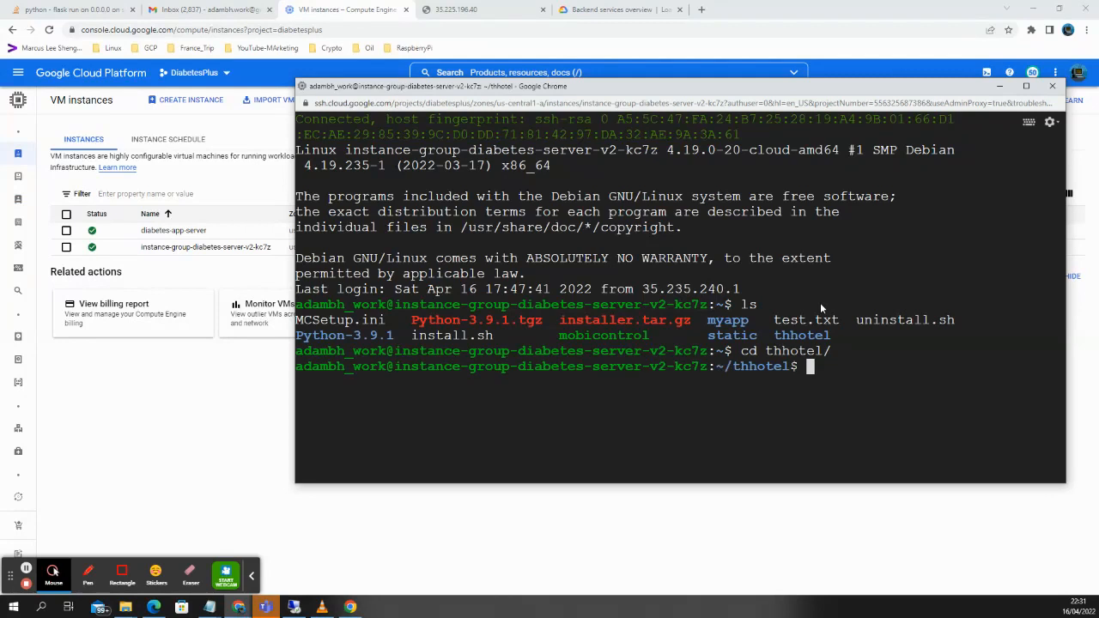
type("ls")
key("Return")
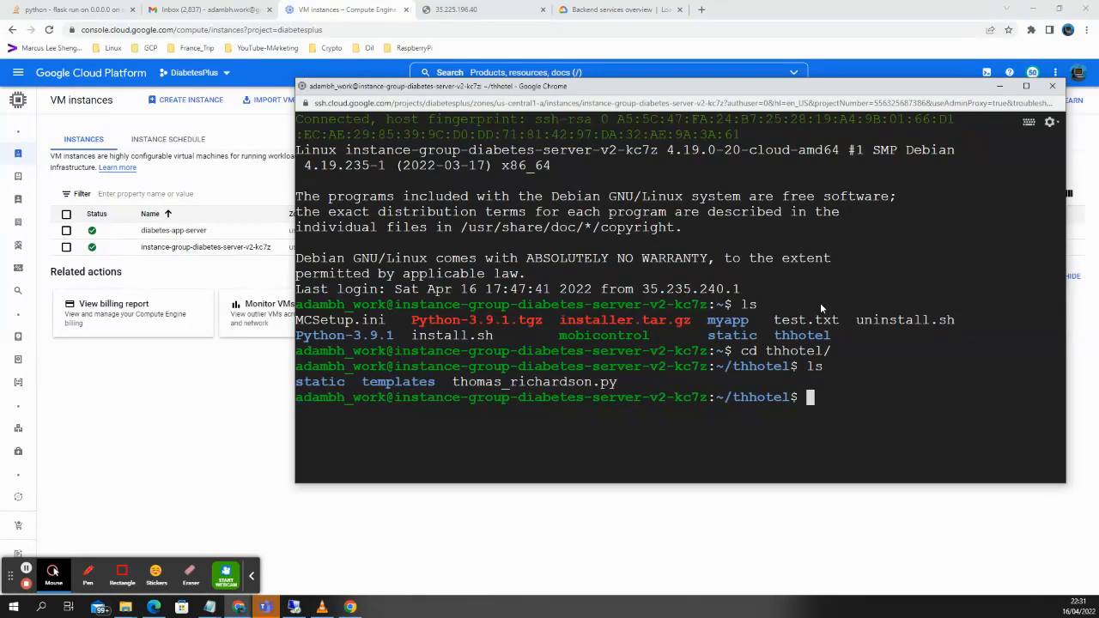
type("python3 tho")
key("Tab")
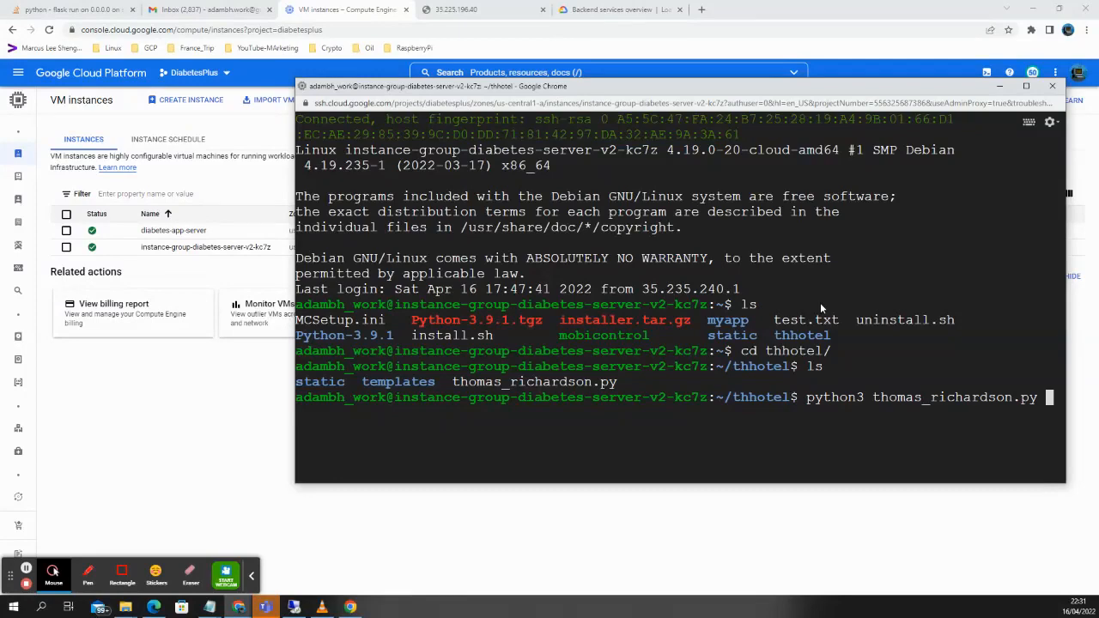
key("Return")
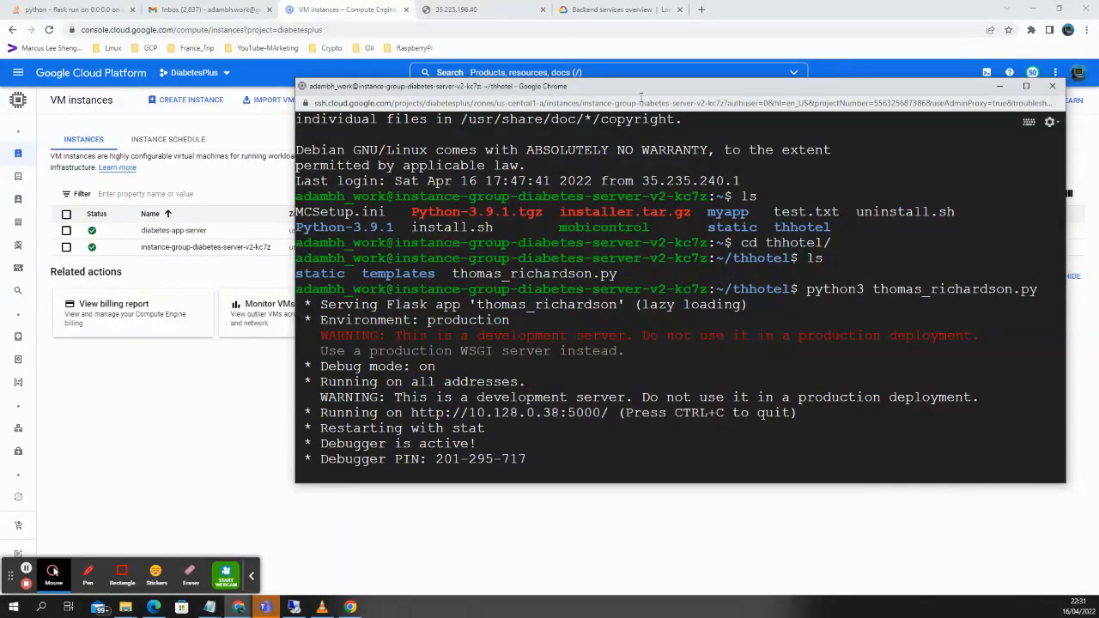
left_click(241, 611)
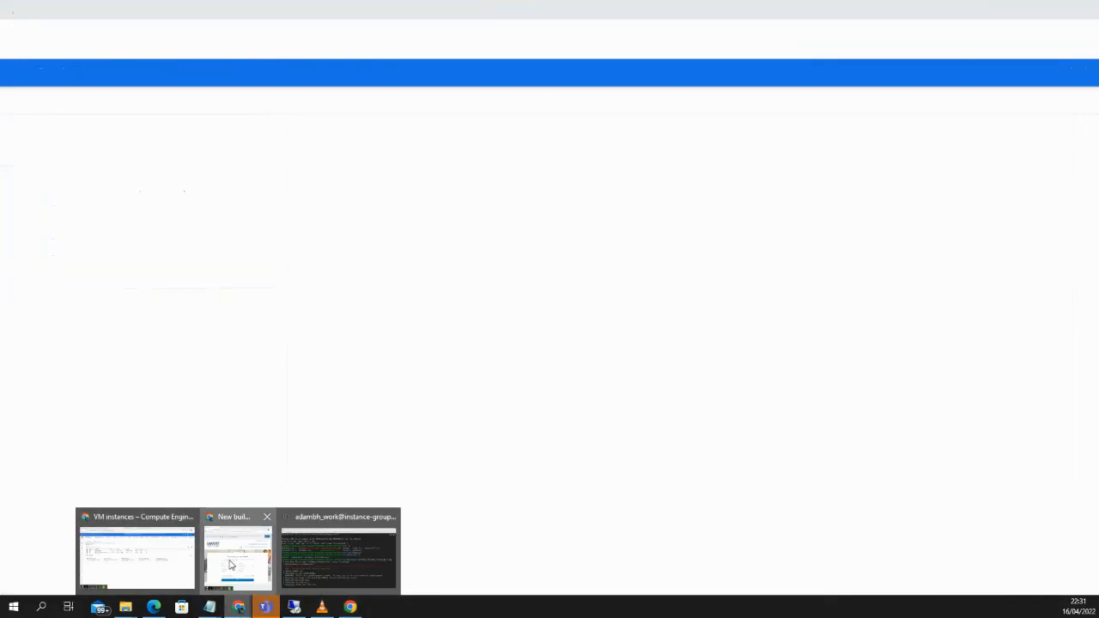
mouse_move(53, 573)
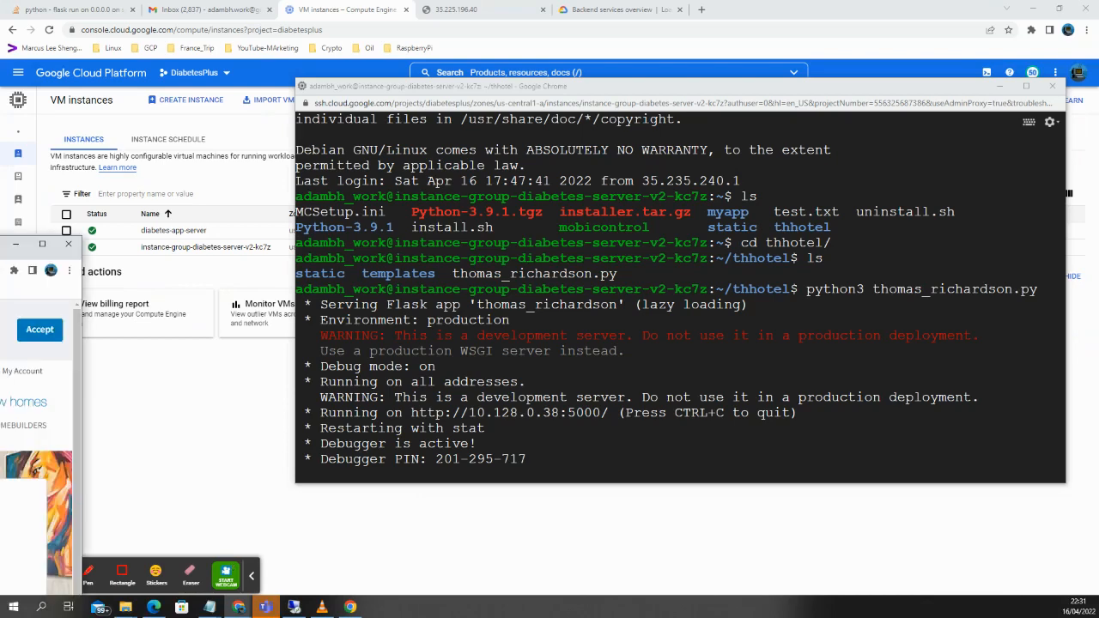
left_click_drag(9, 245, 466, 77)
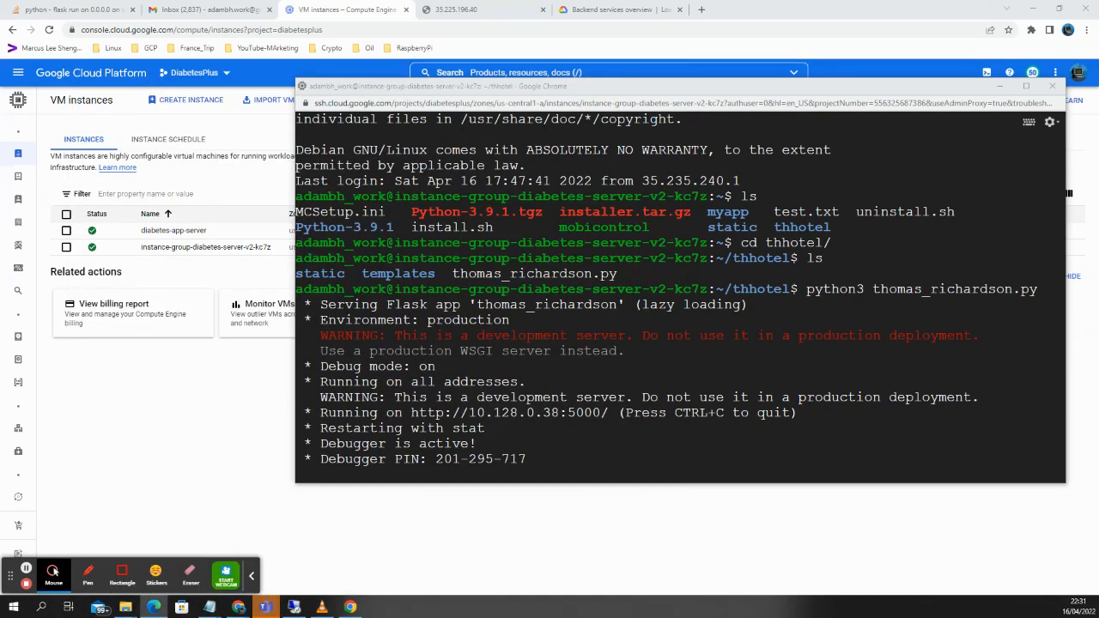
left_click(206, 608)
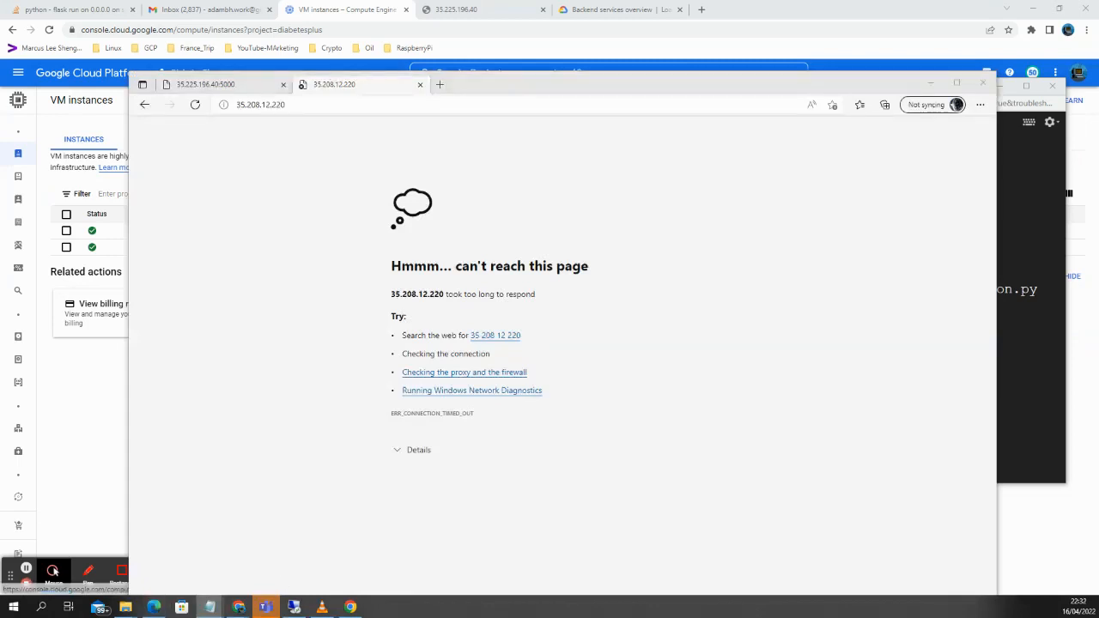
left_click(414, 102)
type("http://35.208.12.220:5000")
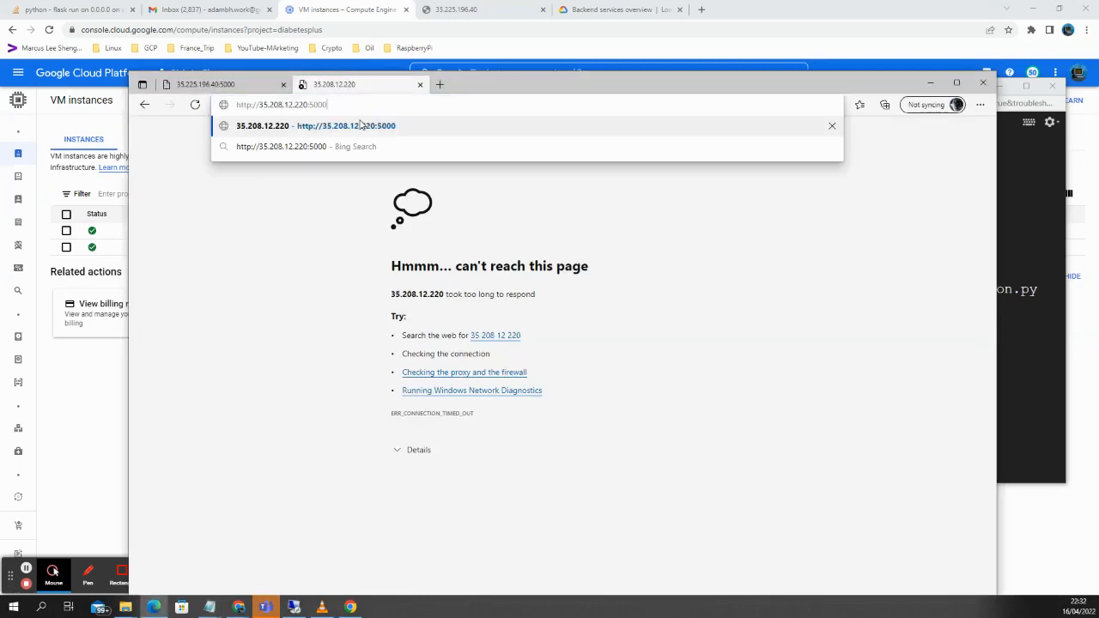
left_click(360, 126)
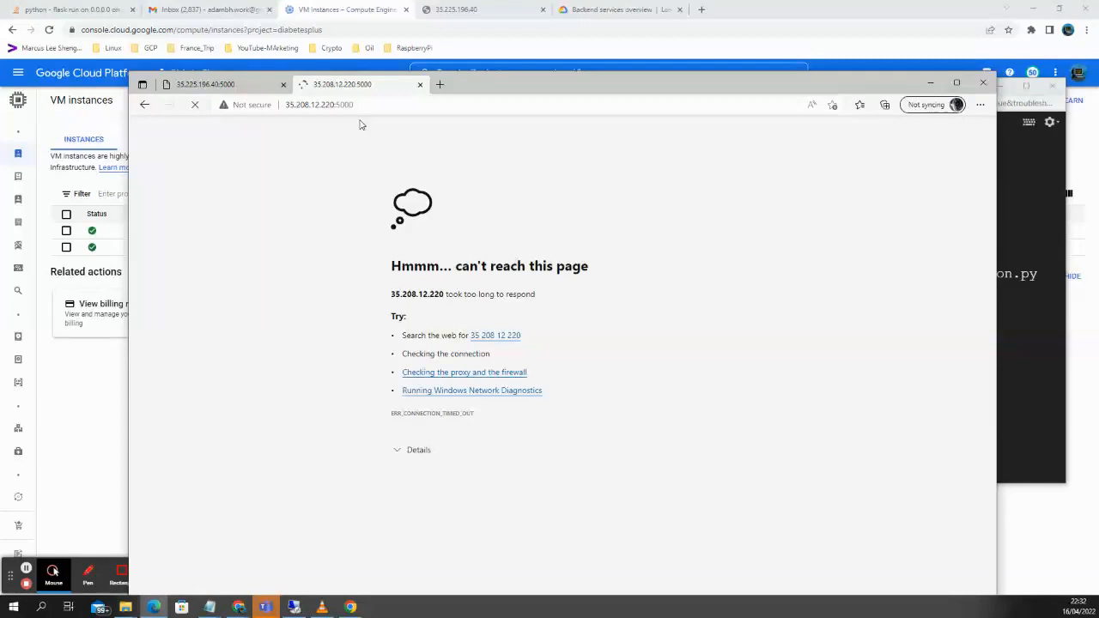
Switch to the SSH terminal and resize it to check the logged requests beside the page.
key("alt+Tab")
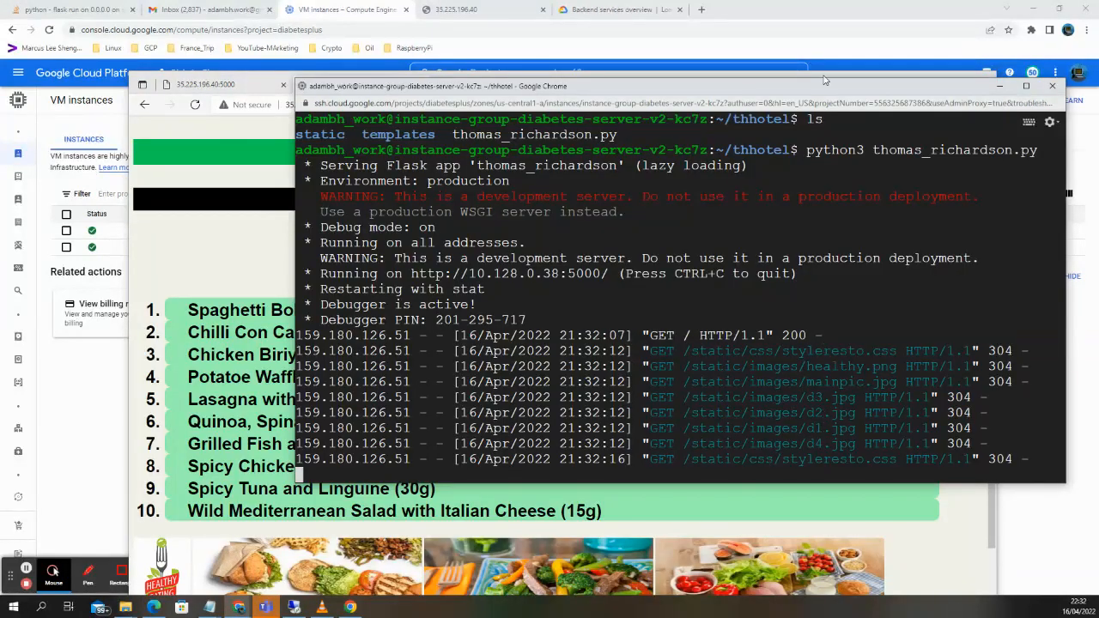
left_click_drag(820, 79, 849, 40)
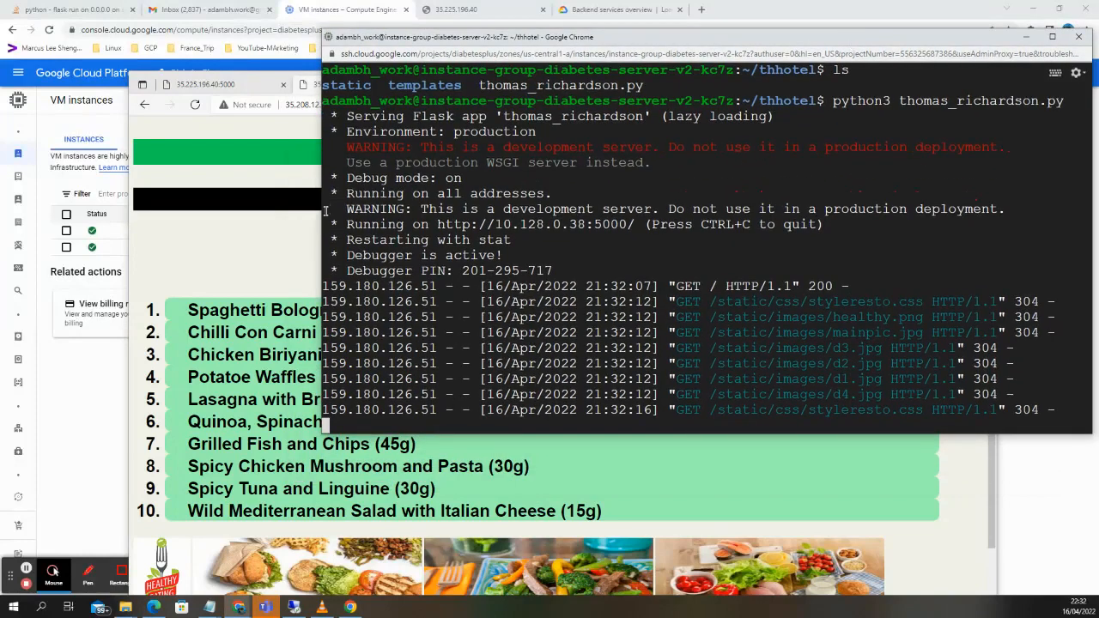
left_click_drag(321, 212, 636, 212)
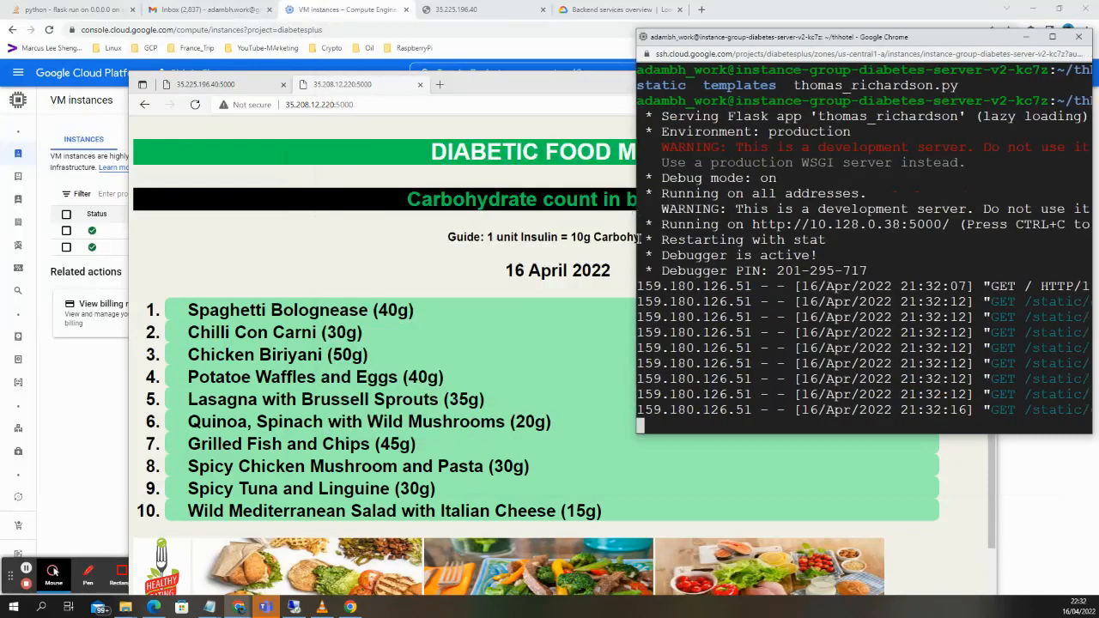
Bring the Diabetic Food Menu forward and scroll through its ten carb-counted dishes.
left_click(841, 497)
left_click_drag(723, 83, 671, 57)
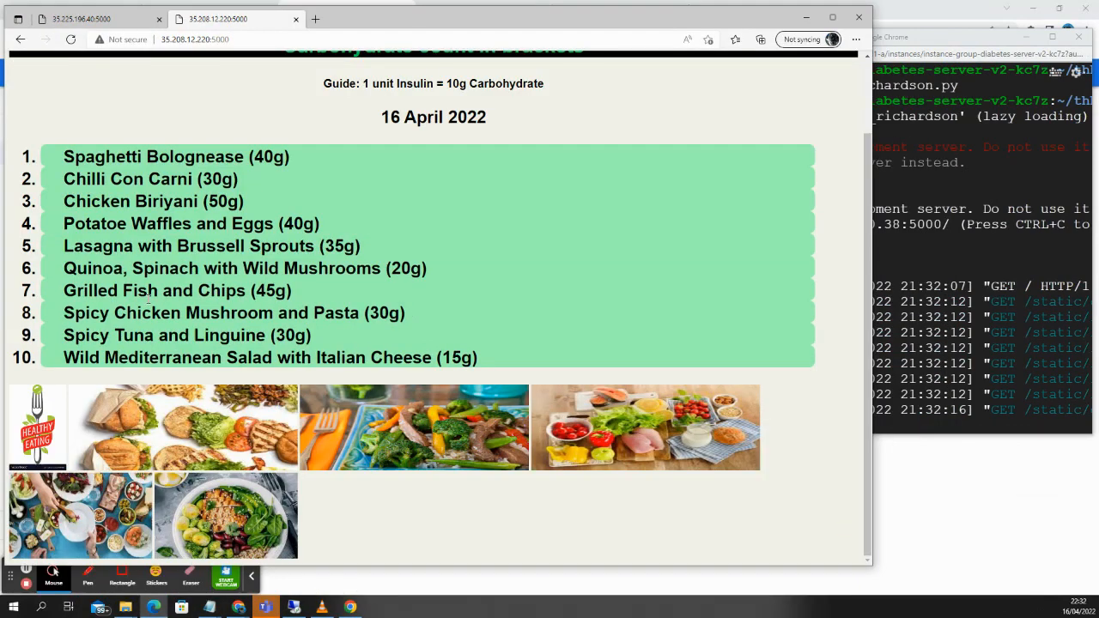
scroll(559, 284, "up", 1)
scroll(559, 284, "up", 1)
scroll(623, 240, "down", 1)
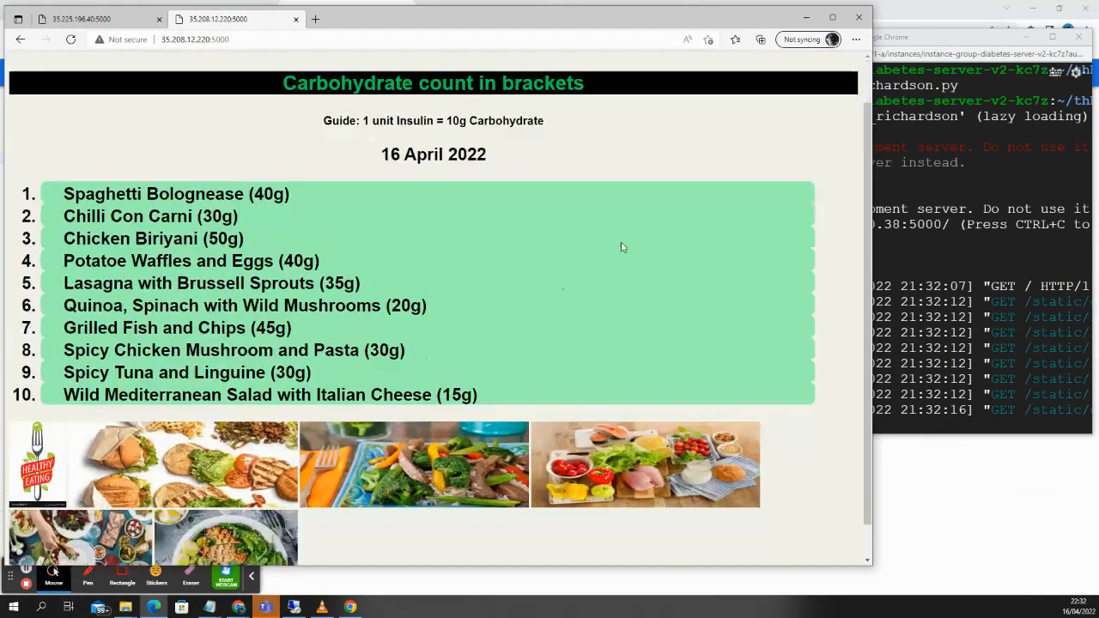
scroll(623, 248, "down", 1)
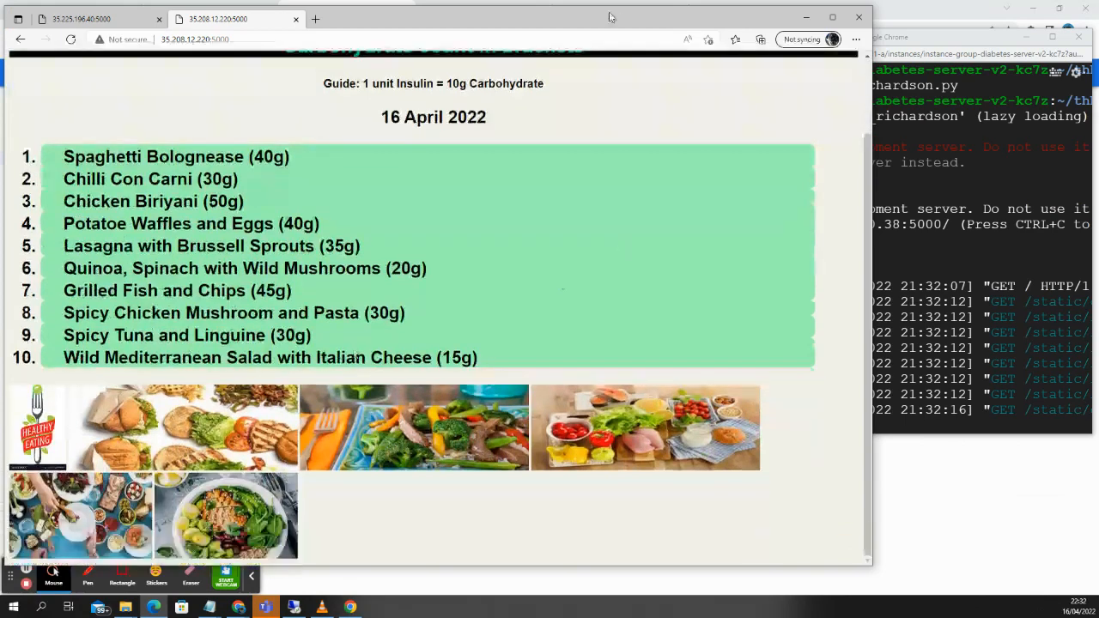
left_click_drag(612, 18, 649, 290)
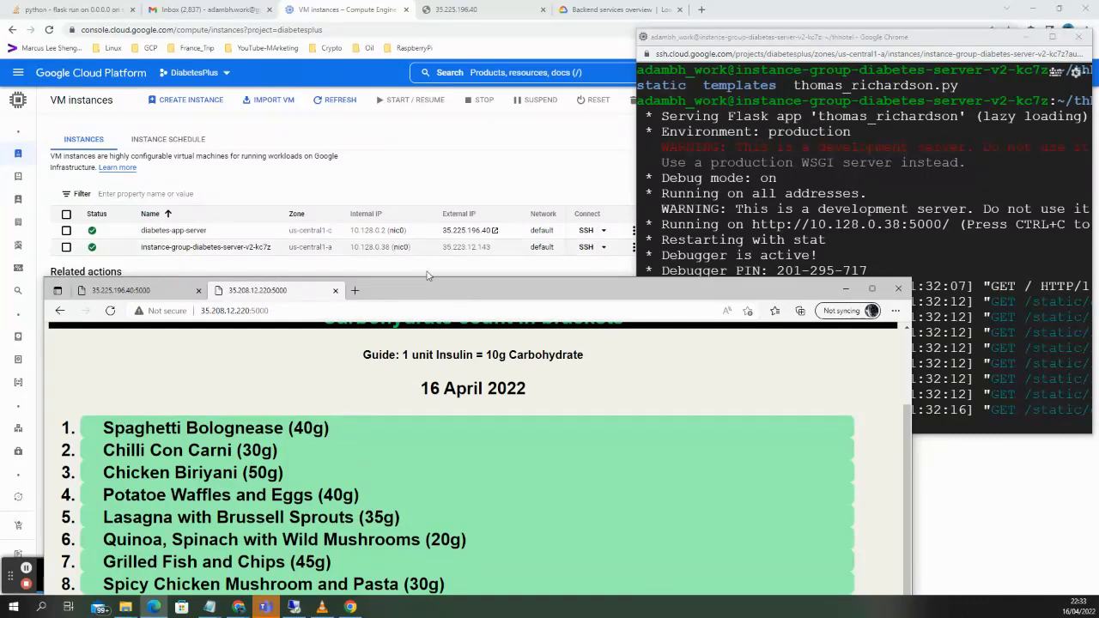
left_click(272, 311)
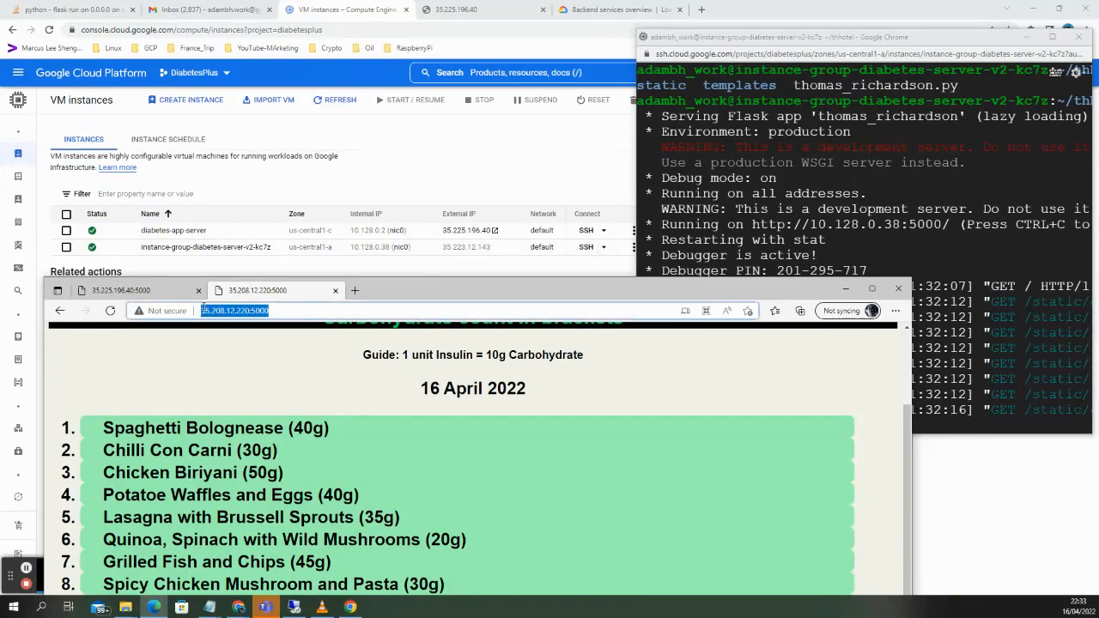
left_click_drag(434, 288, 645, 80)
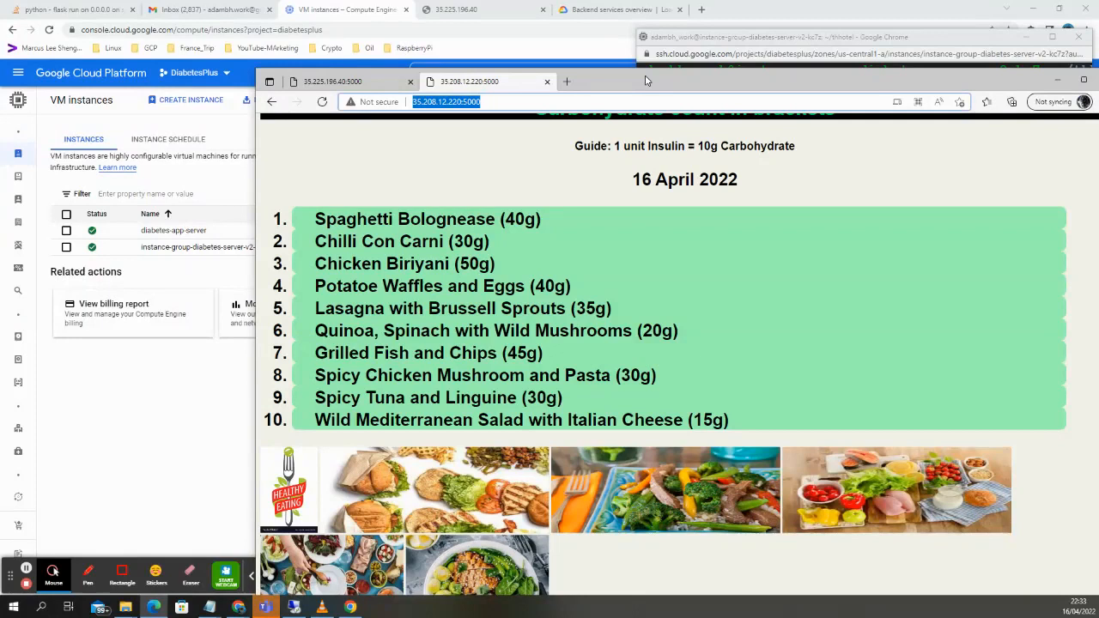
left_click_drag(647, 81, 659, 79)
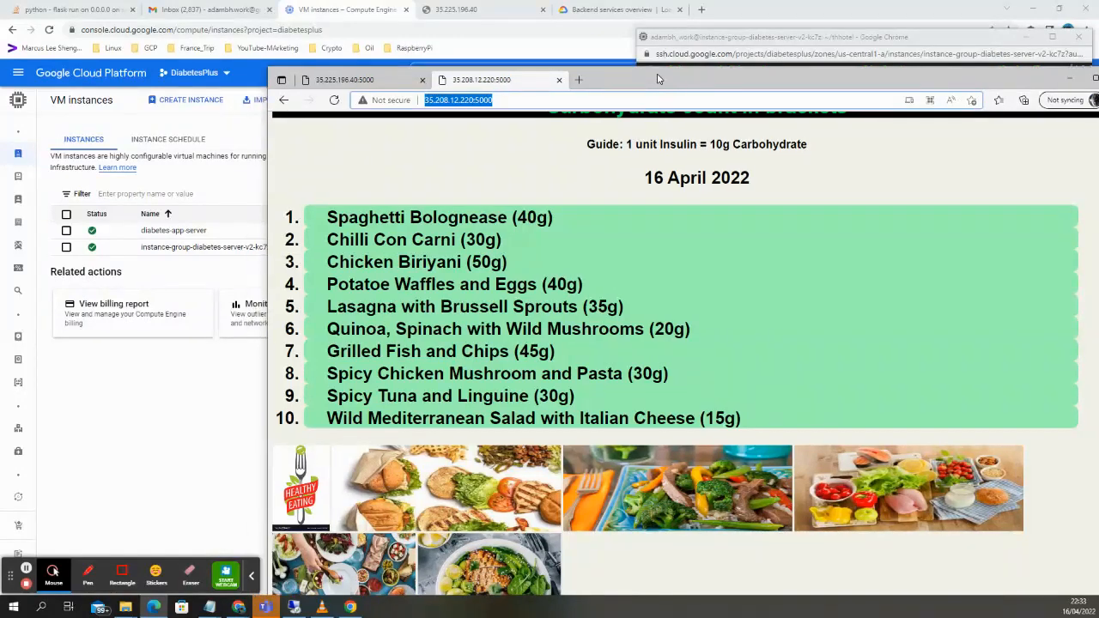